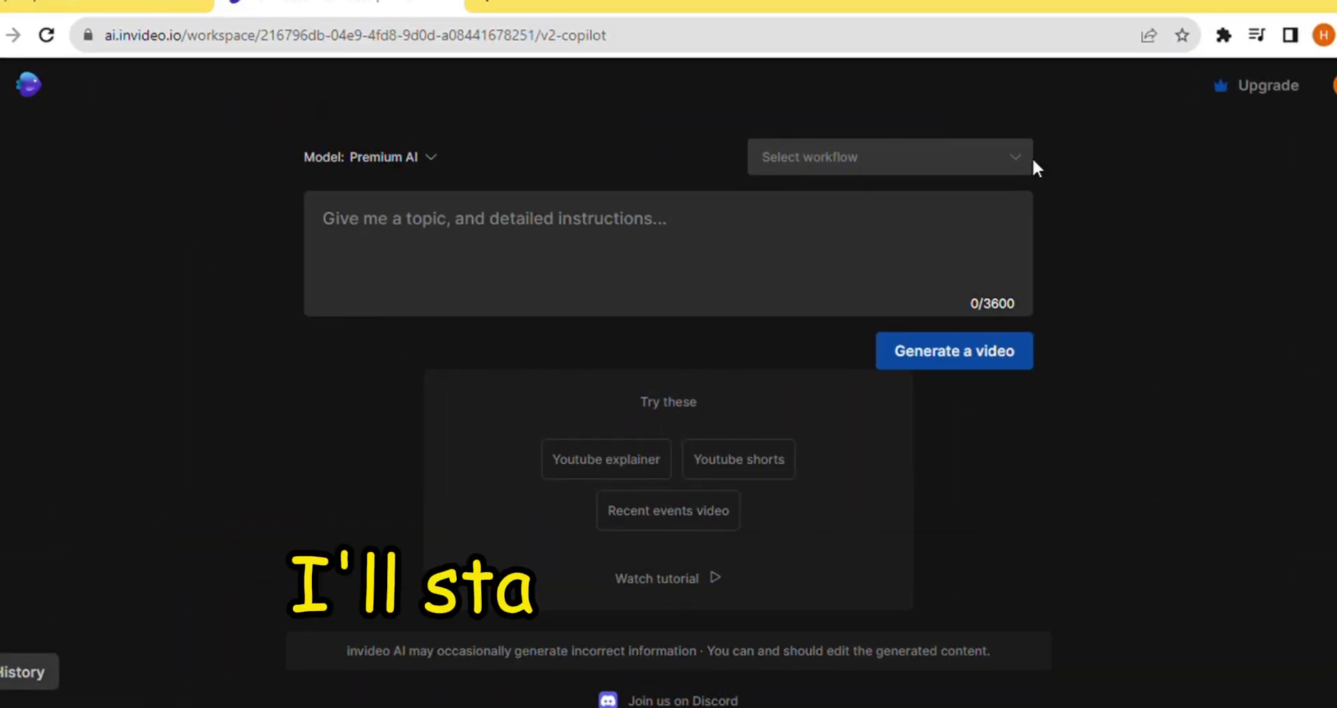
Step: Choose the YouTube explainer workflow with a 7-minute video length
{"action": "left_click", "coordinate": [1011, 156]}
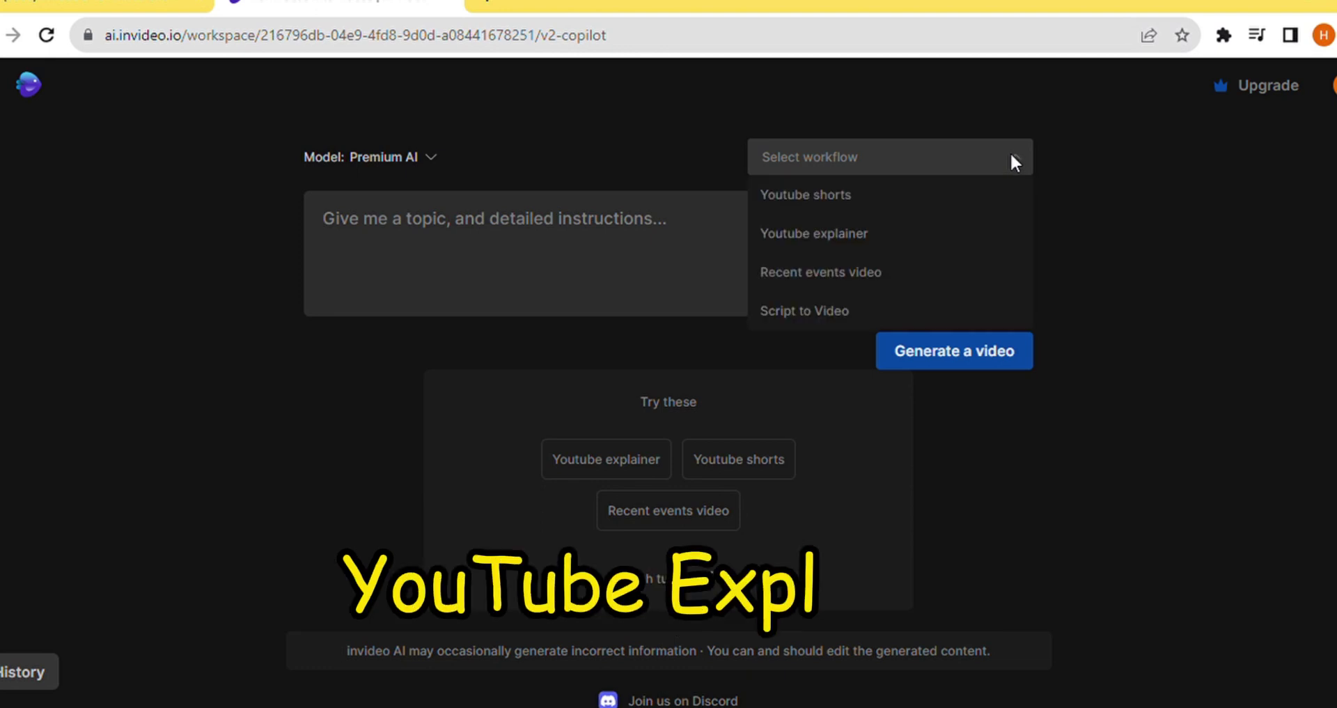
{"action": "left_click", "coordinate": [871, 237]}
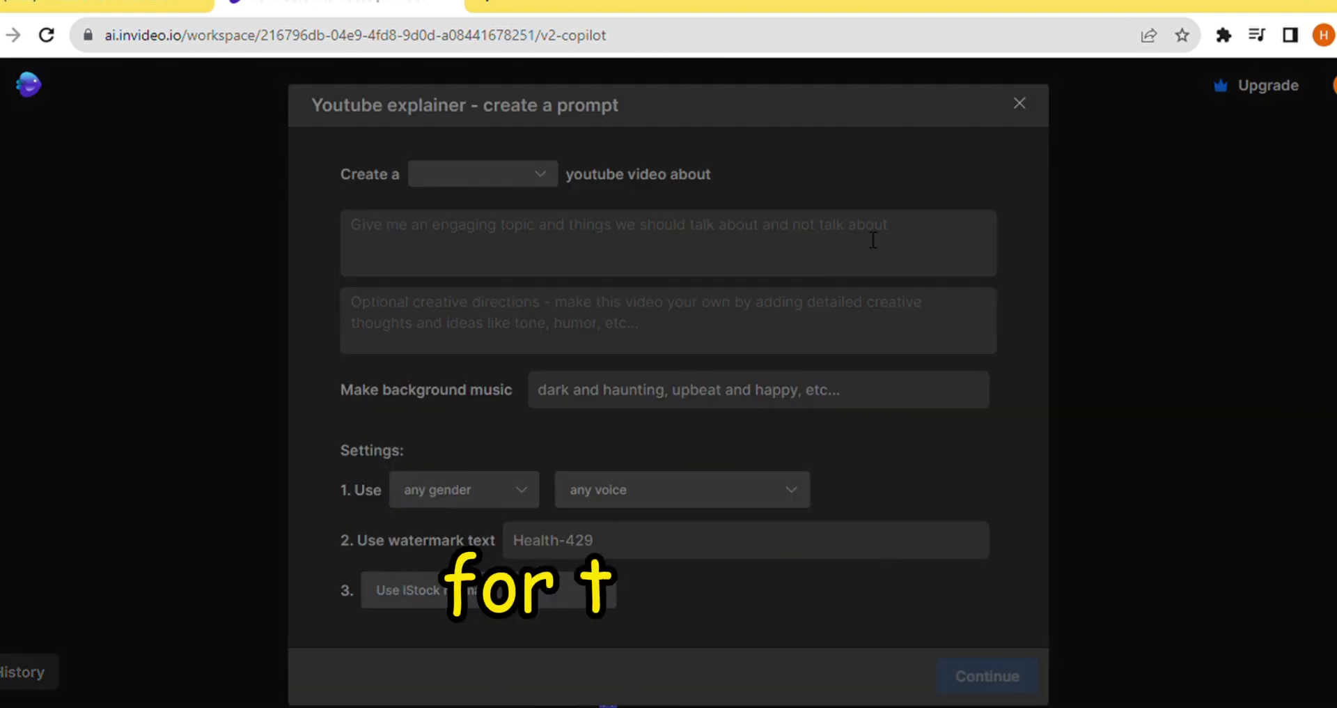
{"action": "left_click", "coordinate": [537, 171]}
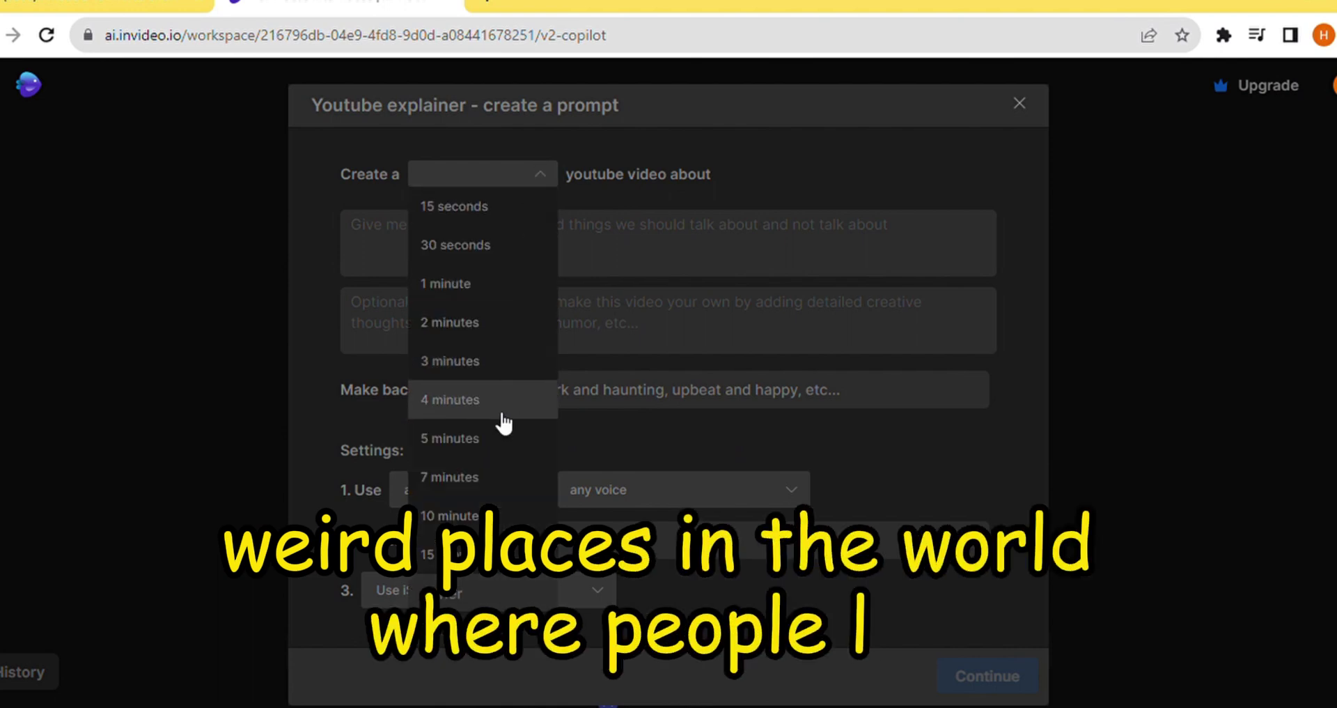
{"action": "left_click", "coordinate": [465, 480]}
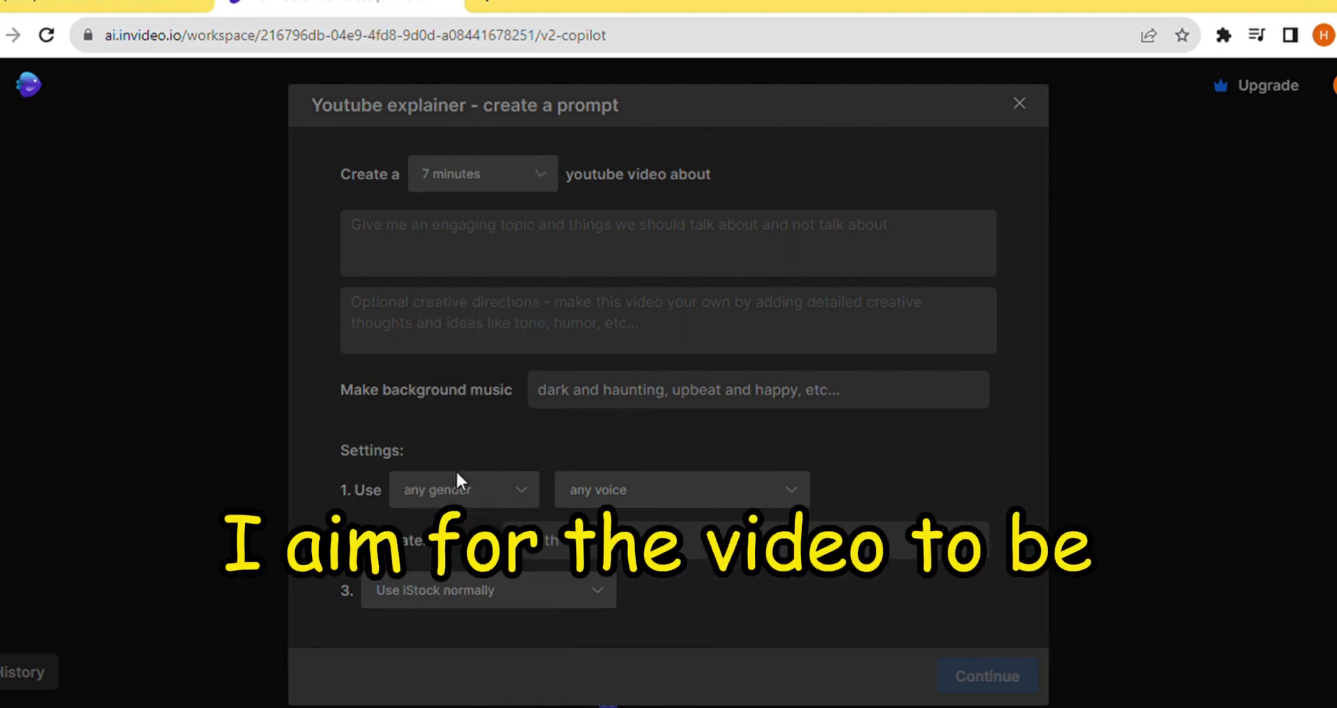
Step: Enter the topic about weird places in the world where people live
{"action": "left_click", "coordinate": [380, 238]}
{"action": "type", "text": "weired"}
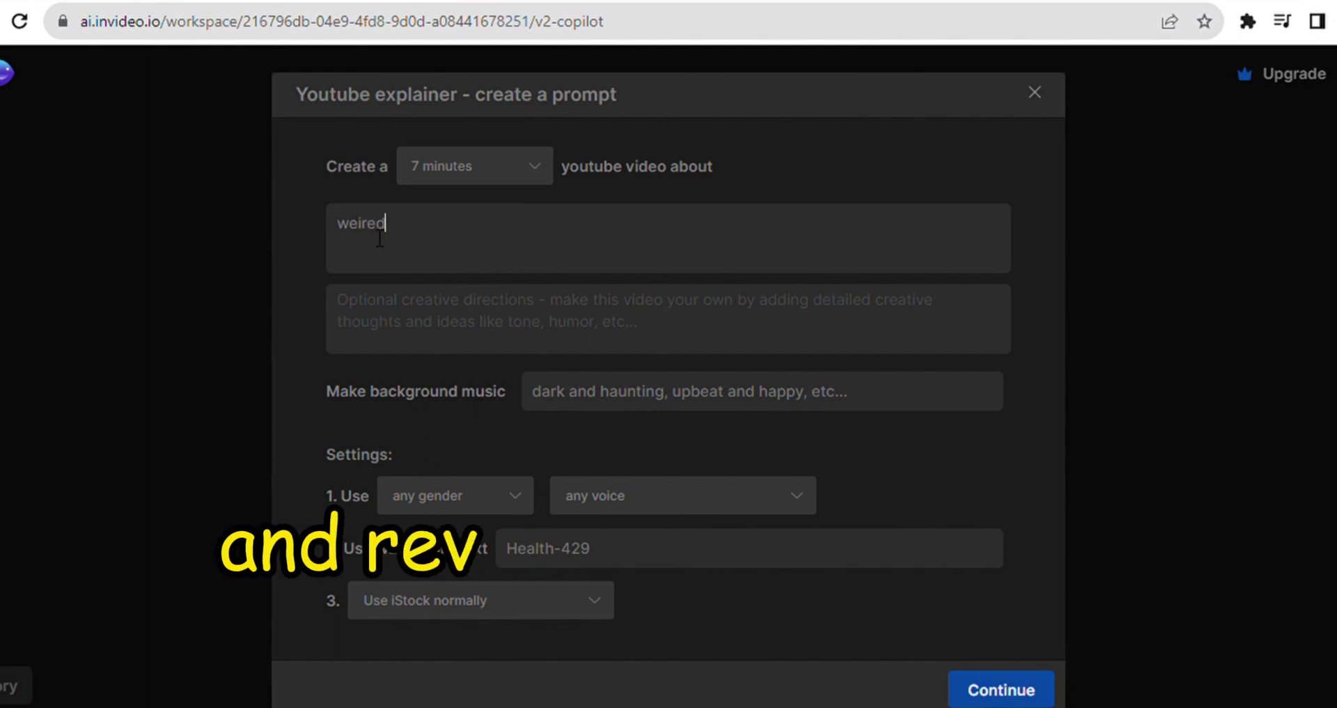
{"action": "type", "text": " places in the world to "}
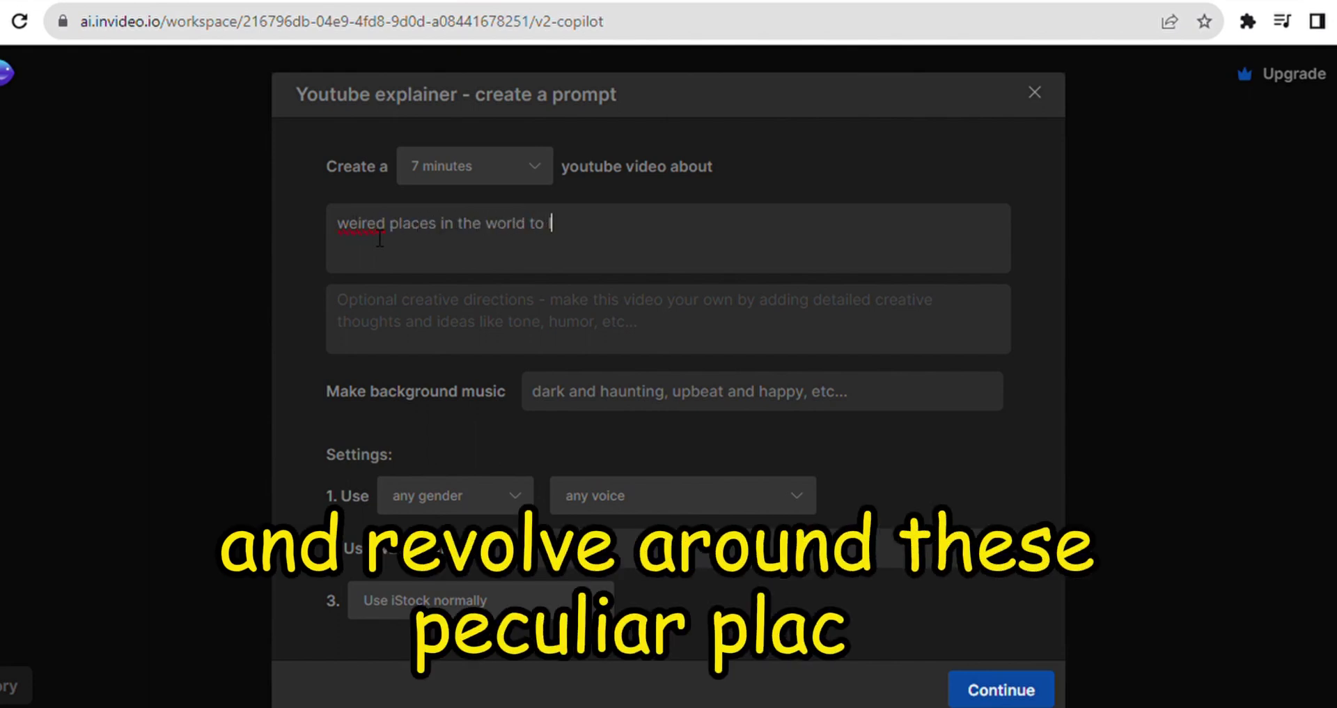
{"action": "type", "text": "live where"}
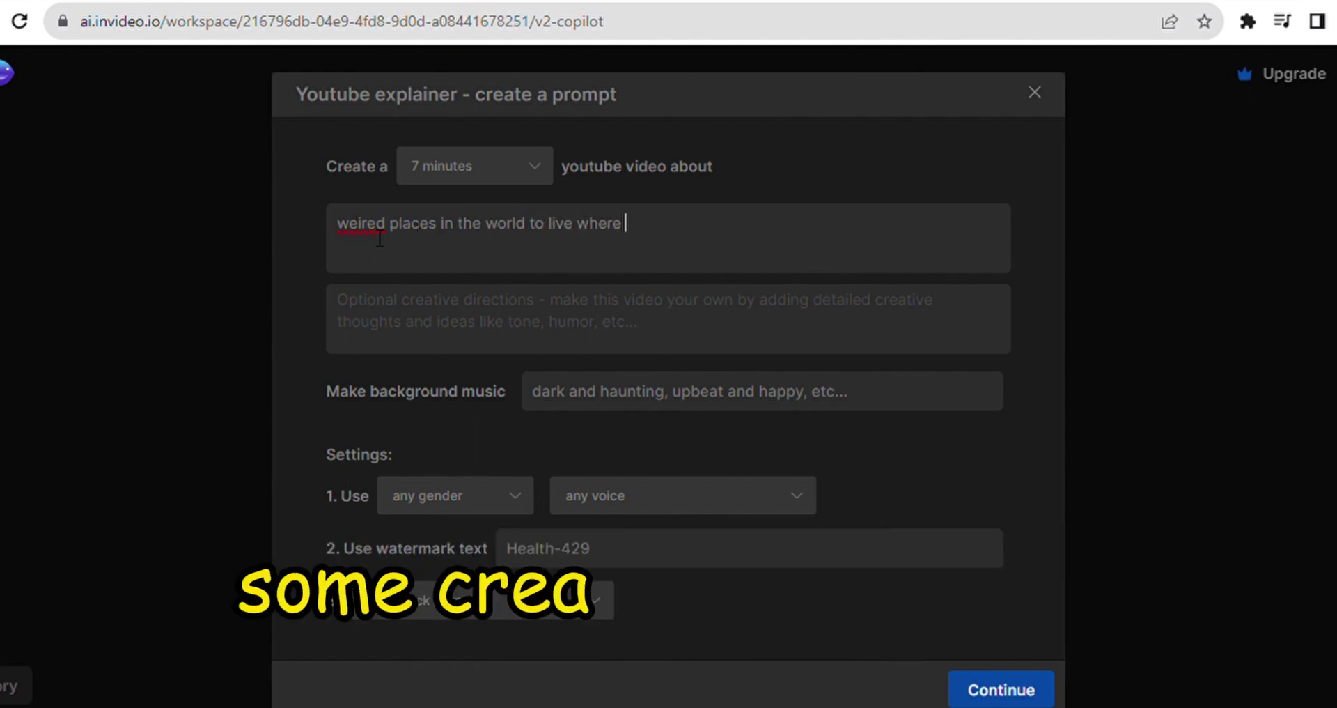
{"action": "key", "text": "BackSpace"}
{"action": "key", "text": "BackSpace"}
{"action": "key", "text": "BackSpace"}
{"action": "key", "text": "BackSpace"}
{"action": "key", "text": "BackSpace"}
{"action": "key", "text": "BackSpace"}
{"action": "key", "text": "BackSpace"}
{"action": "key", "text": "BackSpace"}
{"action": "type", "text": "where people live"}
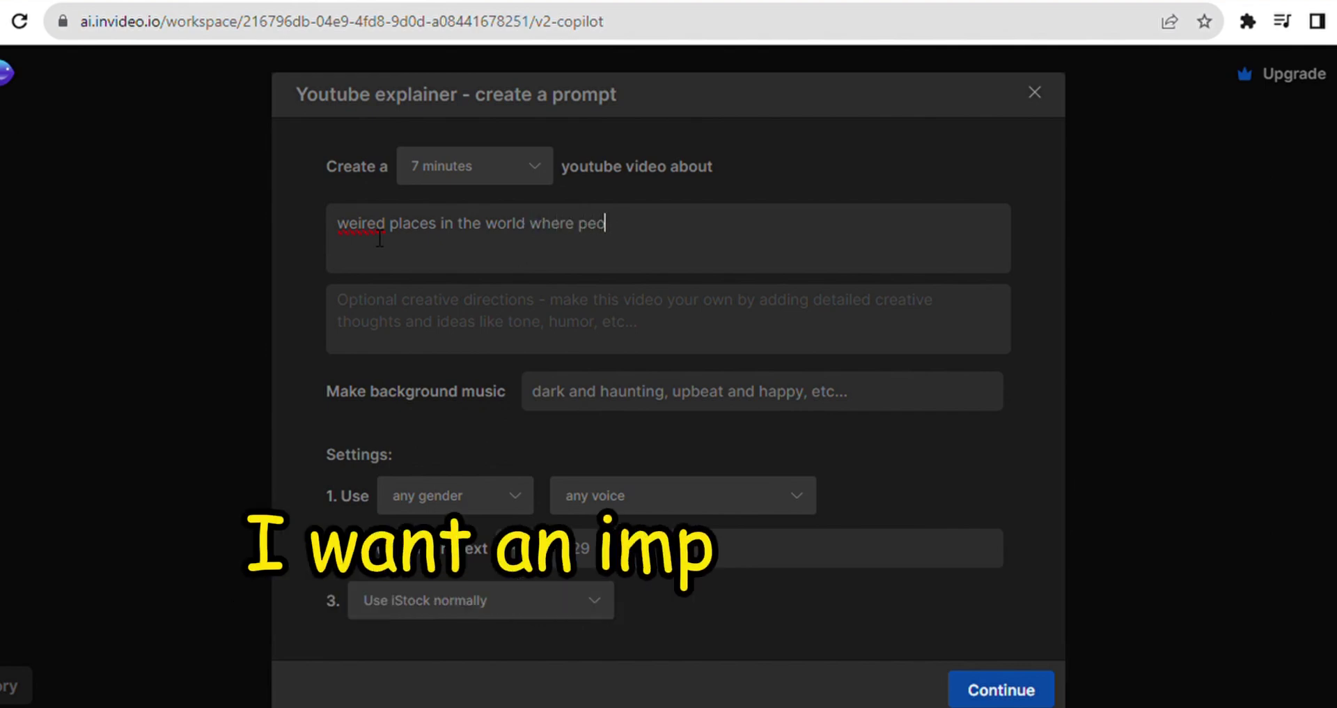
Step: Write creative directions asking for a quick, engaging, suspenseful story-type video
{"action": "left_click", "coordinate": [384, 314]}
{"action": "type", "text": "intersting and "}
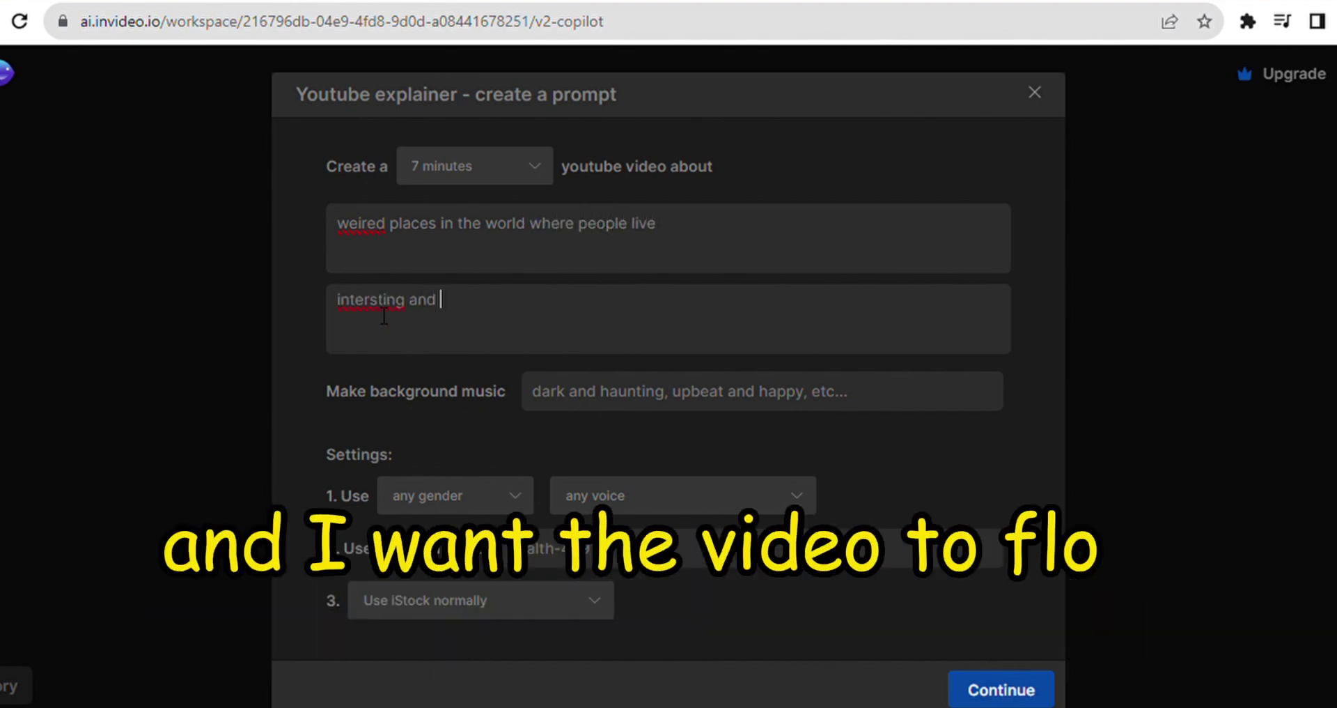
{"action": "type", "text": "quick intro. e"}
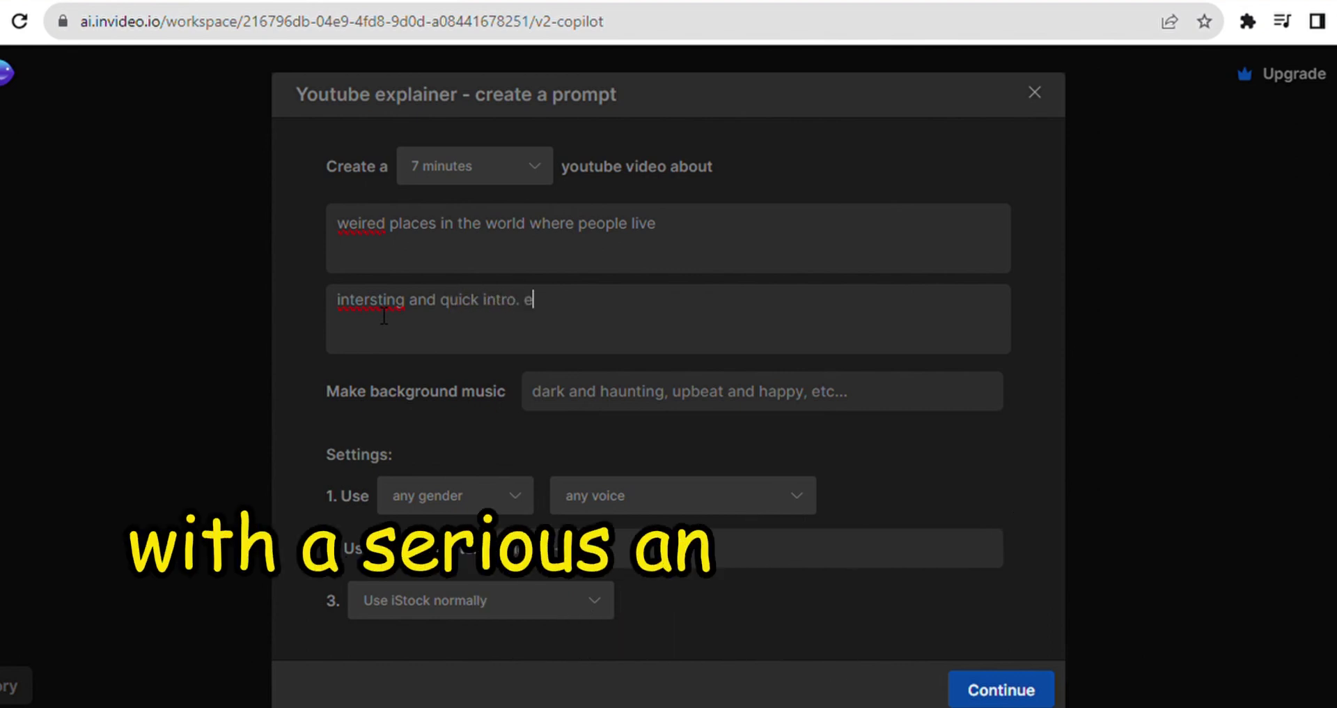
{"action": "type", "text": "ngaging story "}
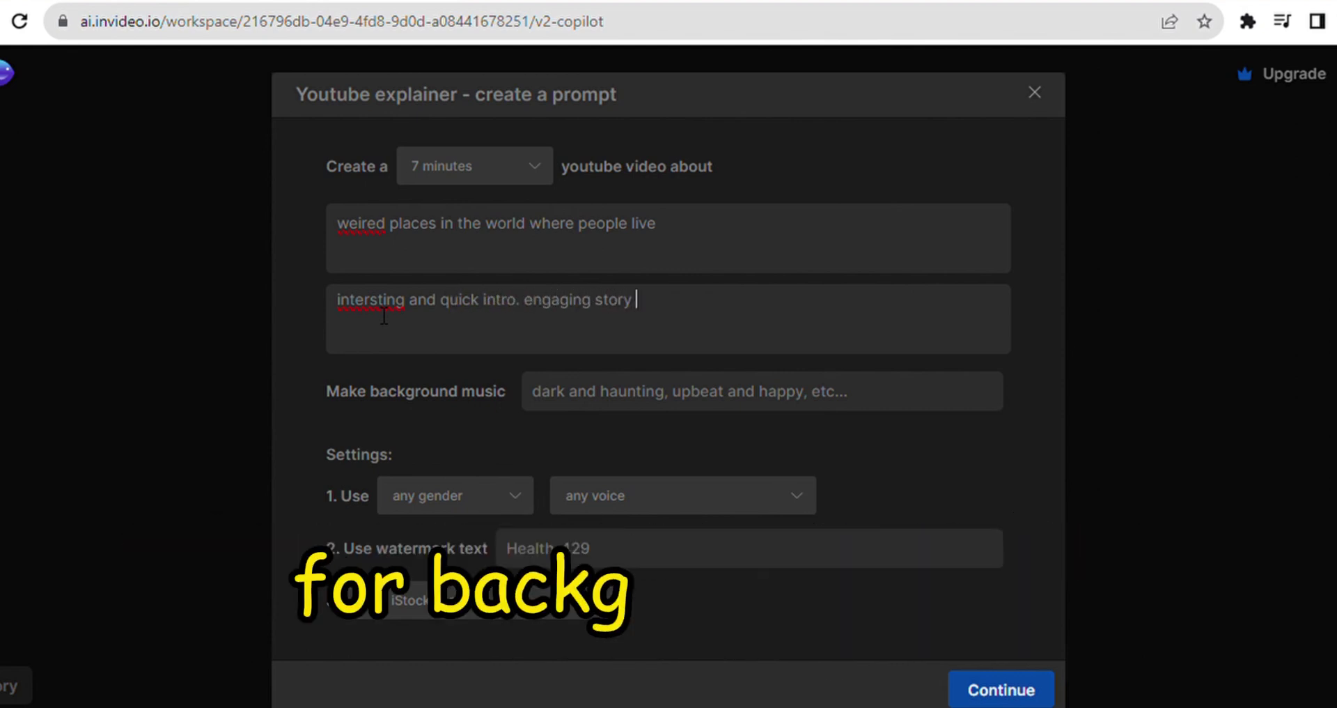
{"action": "type", "text": "type video' suspen"}
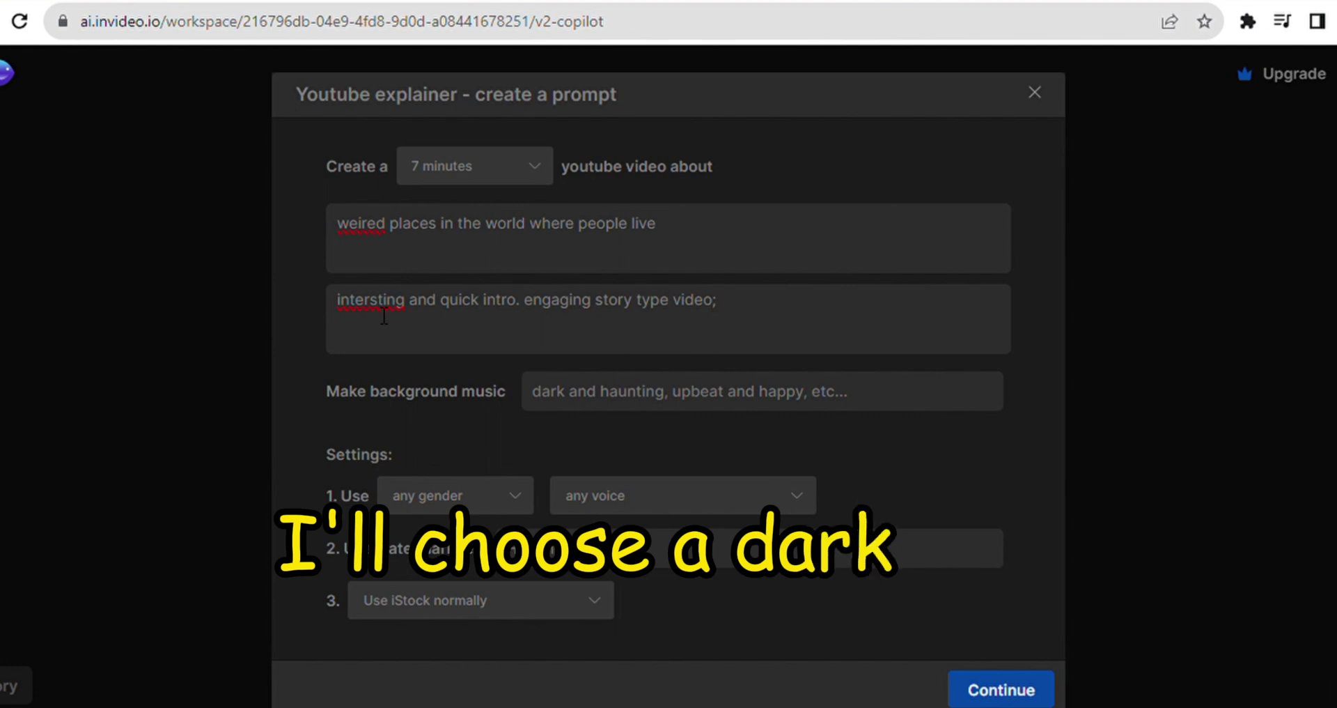
{"action": "type", "text": "s"}
{"action": "type", "text": "ful and intersting"}
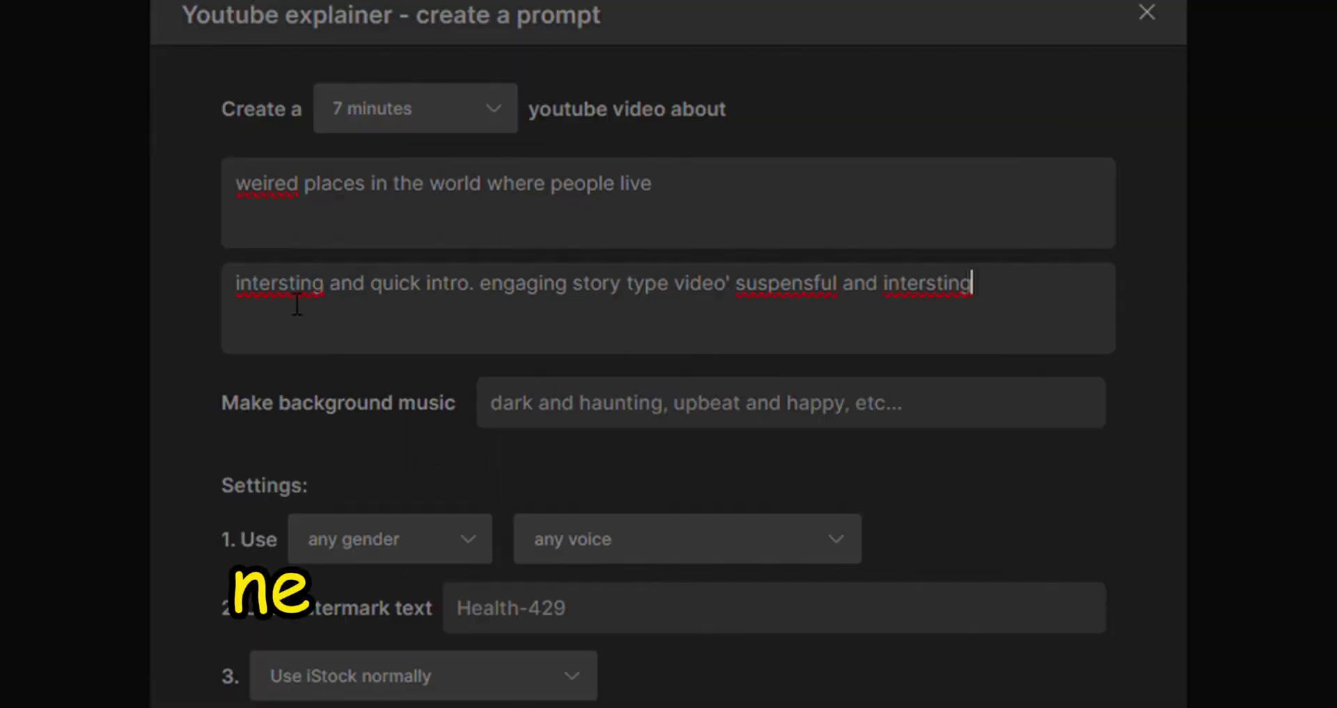
{"action": "left_click", "coordinate": [590, 424]}
Step: Set the music to 'dark and suspenceful' and the narrator to a female clear American voice
{"action": "type", "text": "dark and suspenceful"}
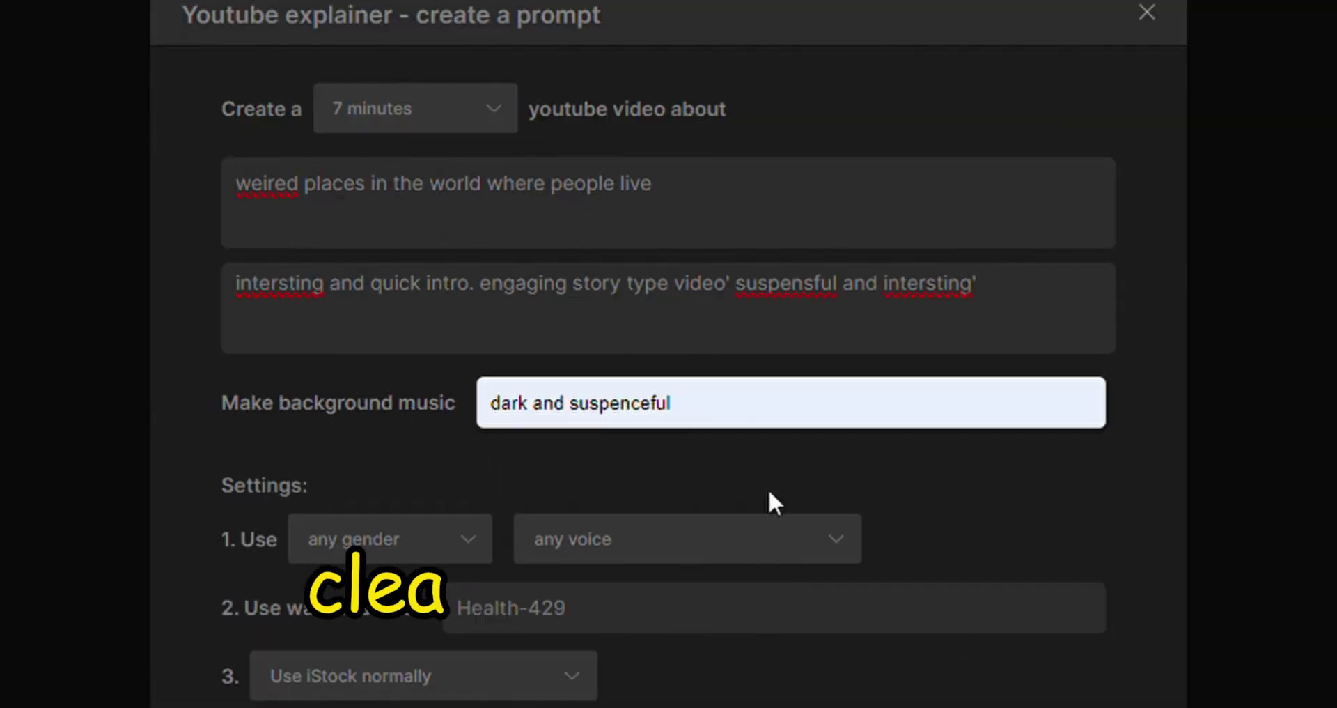
{"action": "left_click", "coordinate": [478, 550]}
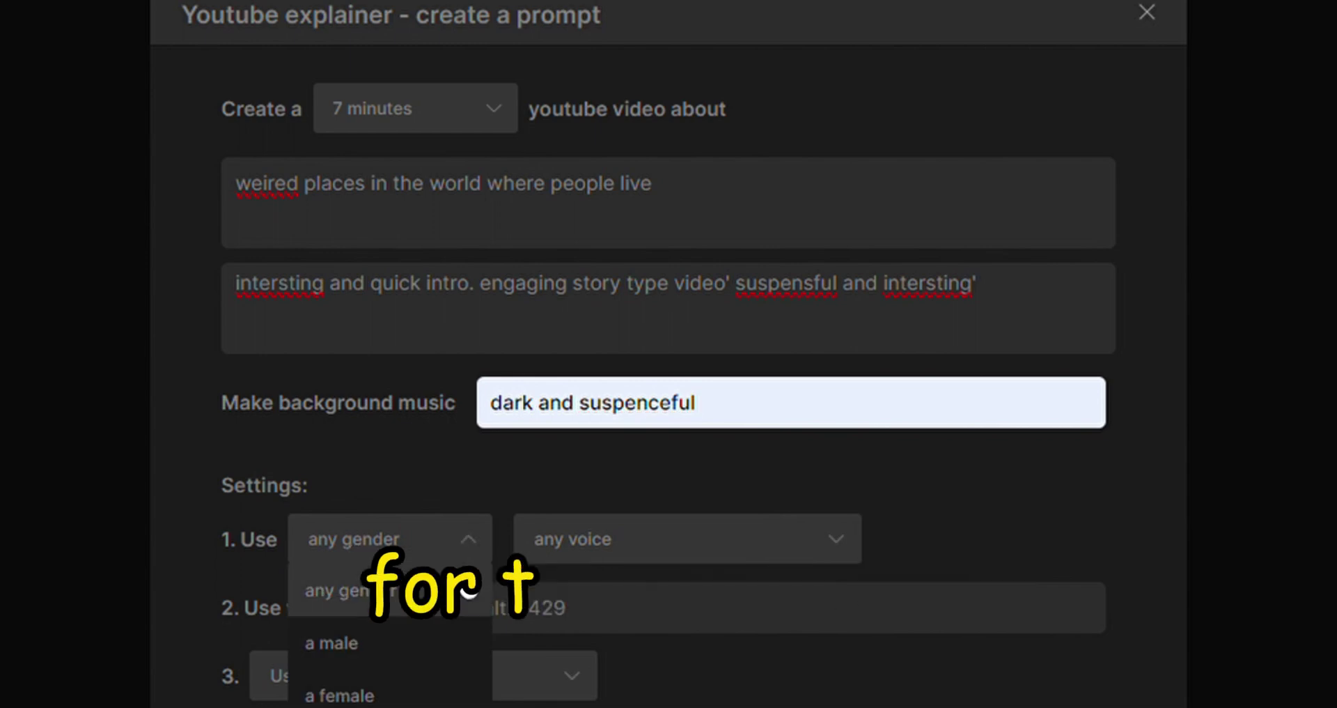
{"action": "left_click", "coordinate": [400, 693]}
{"action": "left_click", "coordinate": [842, 540]}
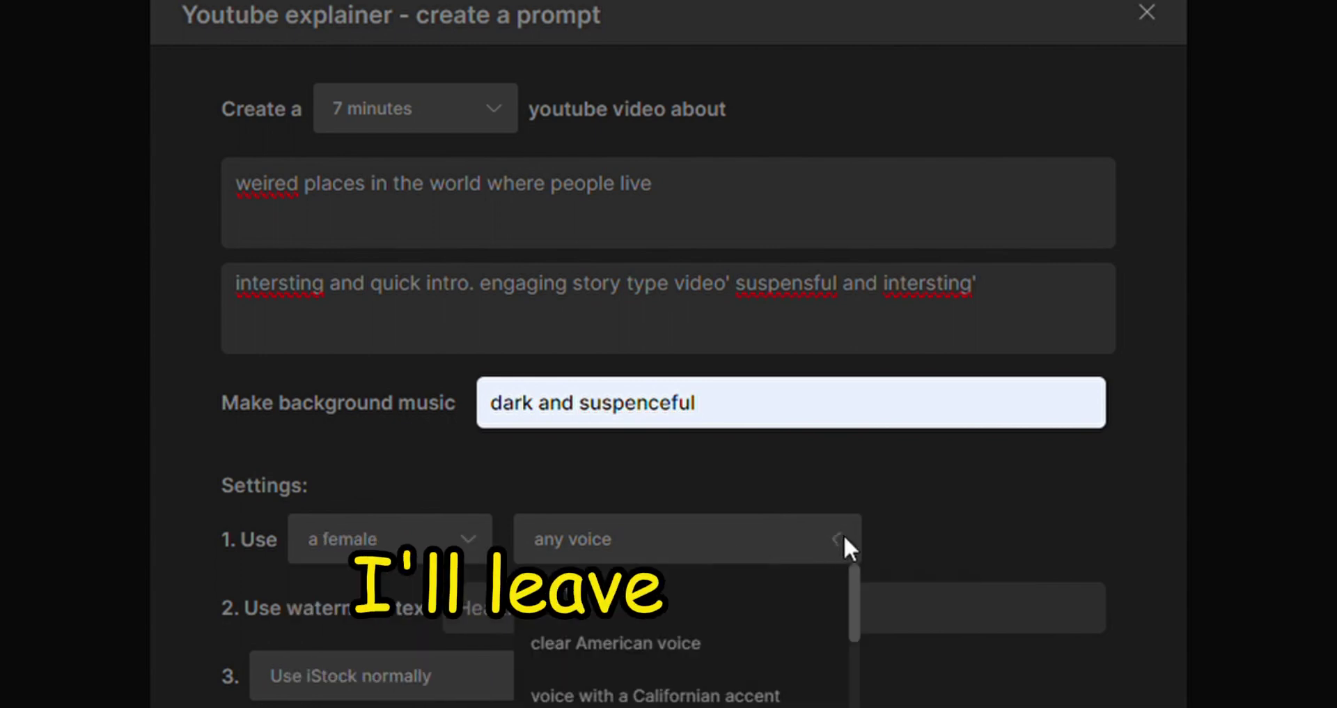
{"action": "left_click", "coordinate": [584, 646]}
Step: Leave the iStock media usage at normal
{"action": "left_click", "coordinate": [534, 681]}
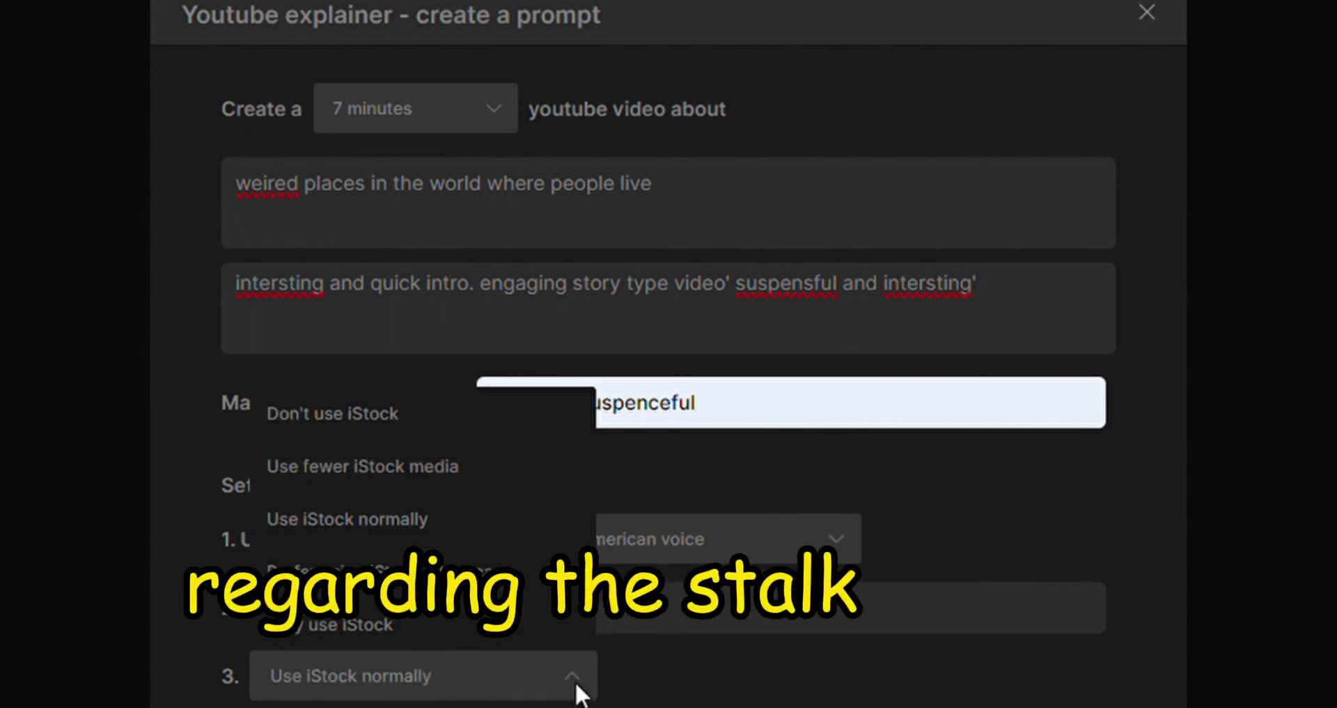
{"action": "left_click", "coordinate": [821, 662]}
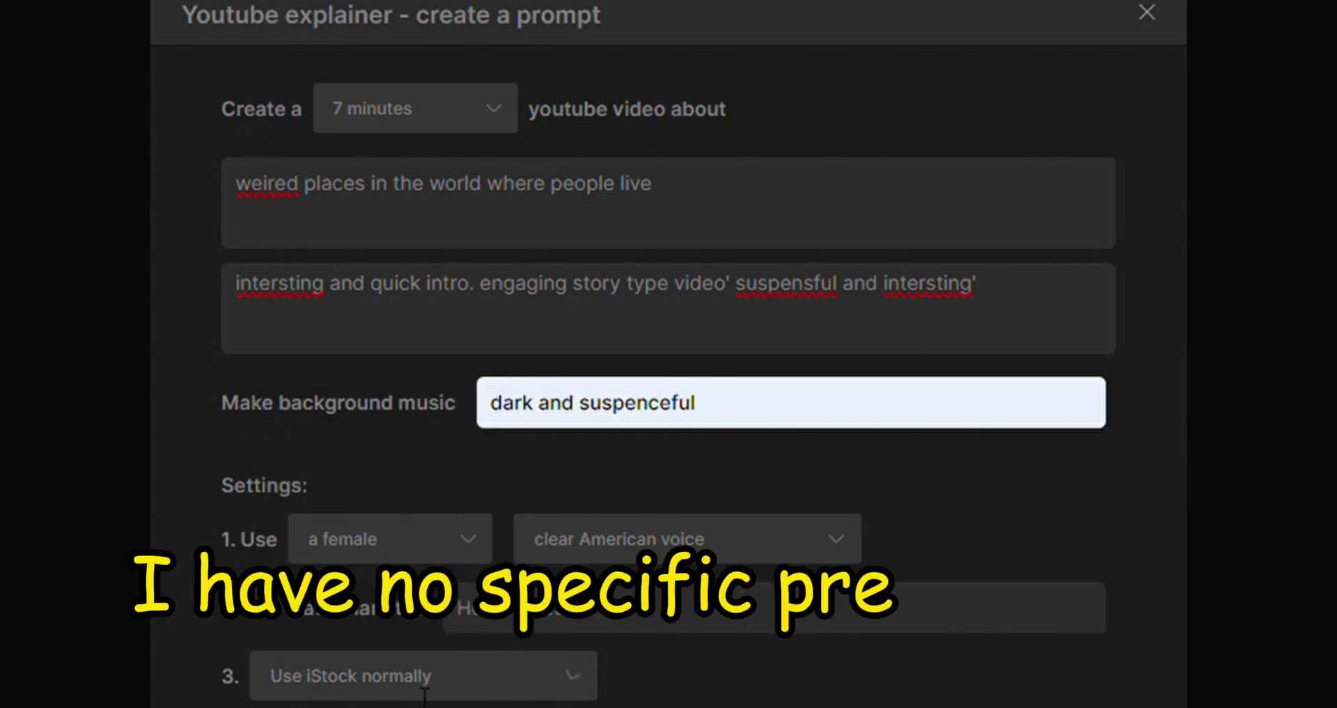
{"action": "left_click", "coordinate": [572, 675]}
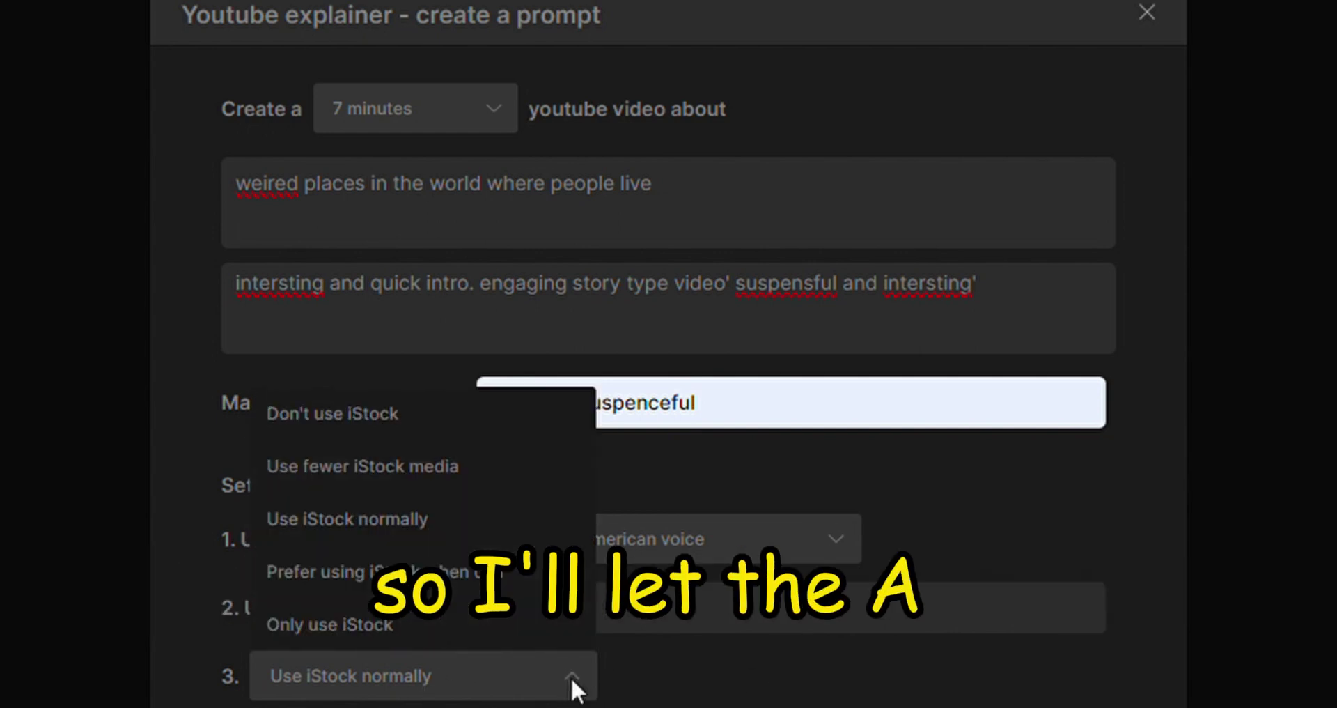
{"action": "left_click", "coordinate": [571, 675]}
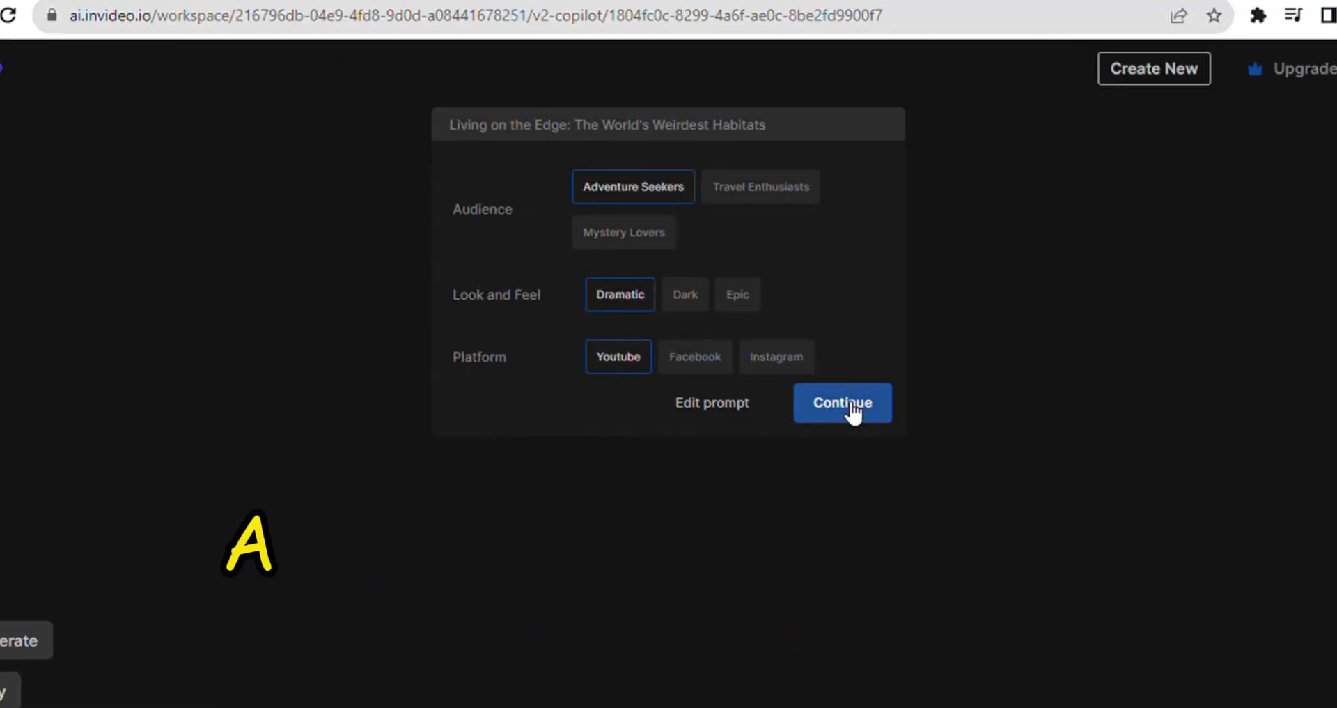
Step: Target Adventure Seekers as the audience, keeping Dramatic and YouTube, and generate the video
{"action": "left_click", "coordinate": [754, 197]}
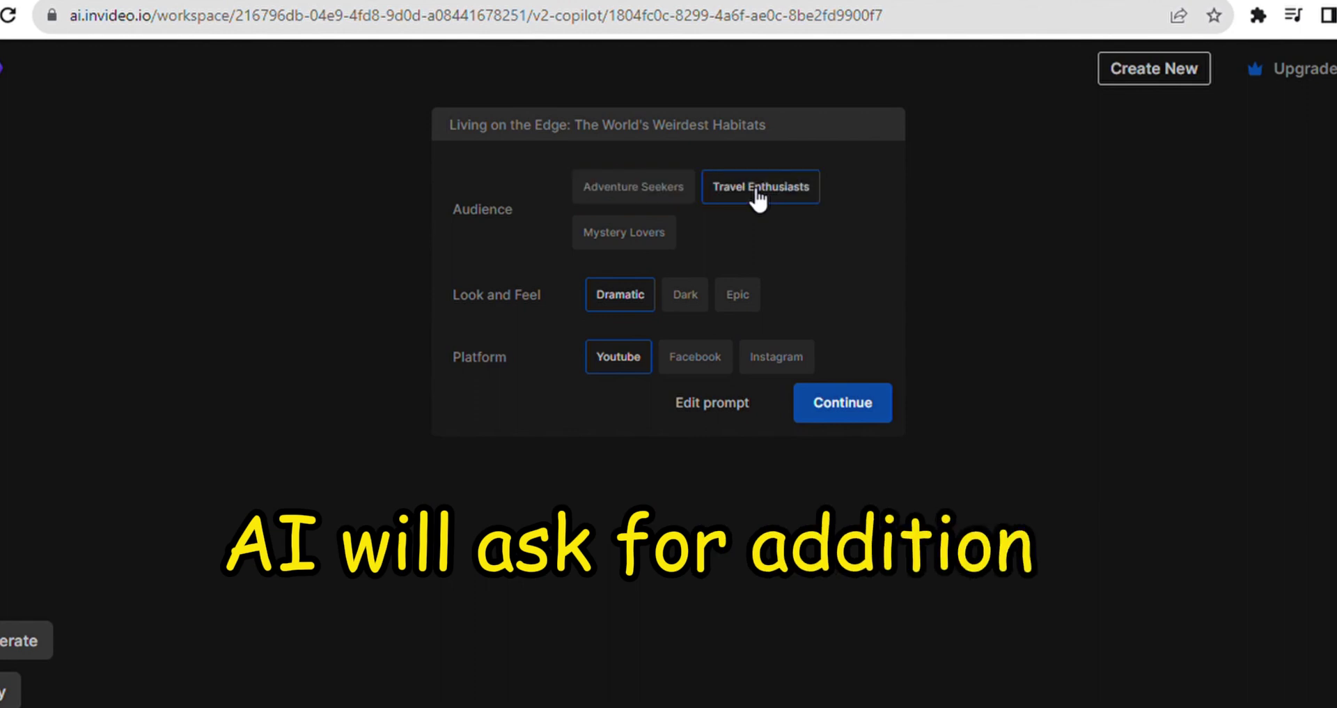
{"action": "left_click", "coordinate": [637, 189]}
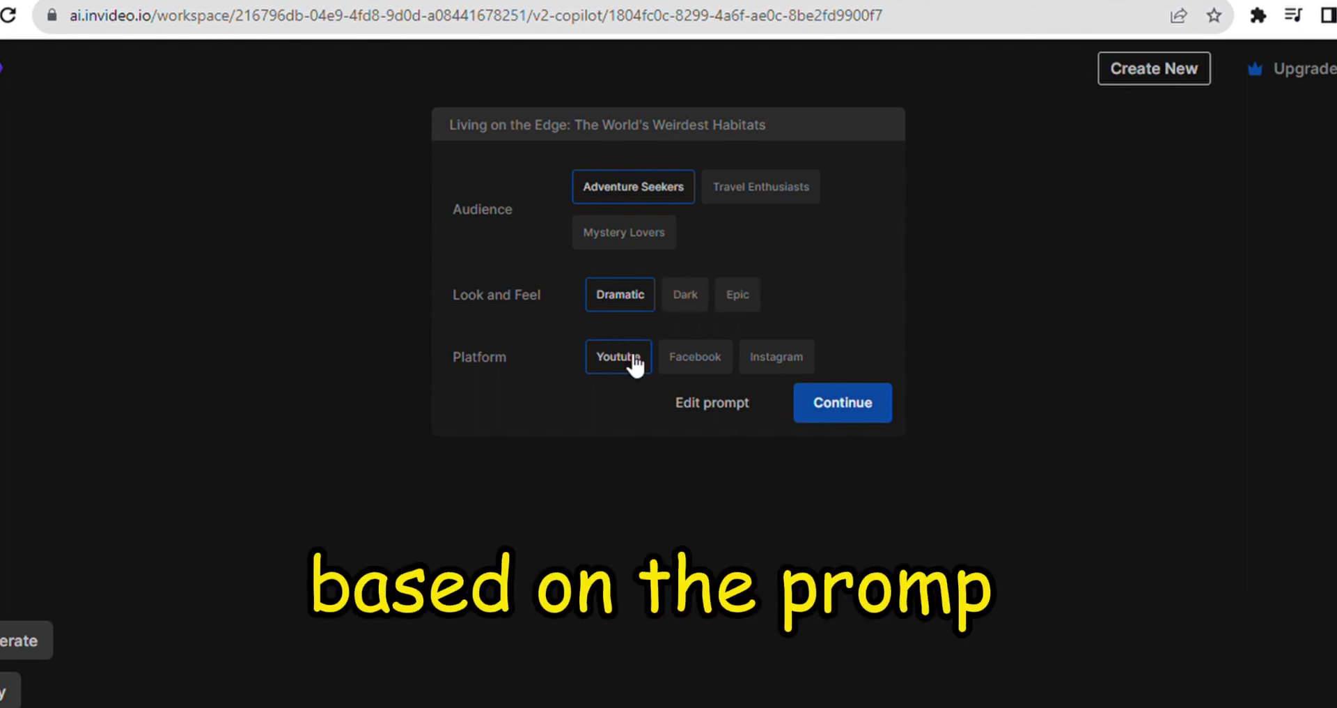
{"action": "left_click", "coordinate": [849, 407]}
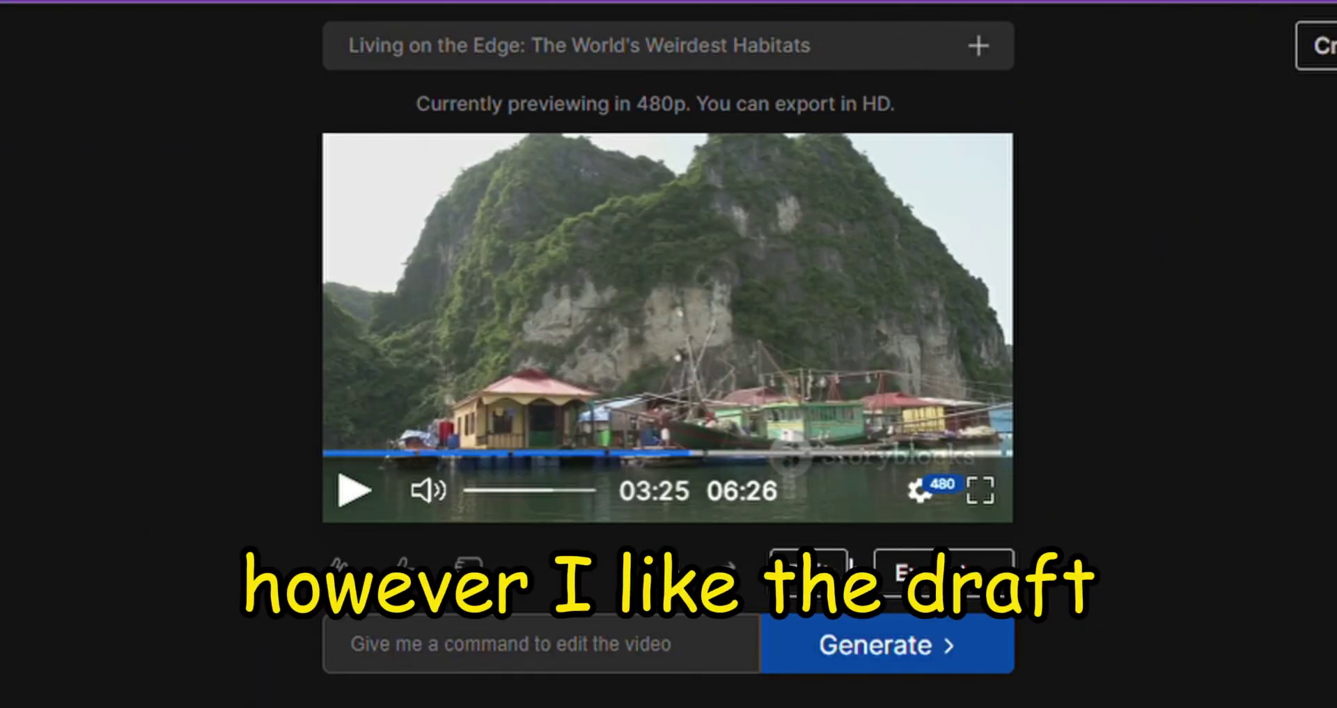
Step: In Scene 4's media editor, search stock footage for 'weird places in the world'
{"action": "left_click", "coordinate": [803, 578]}
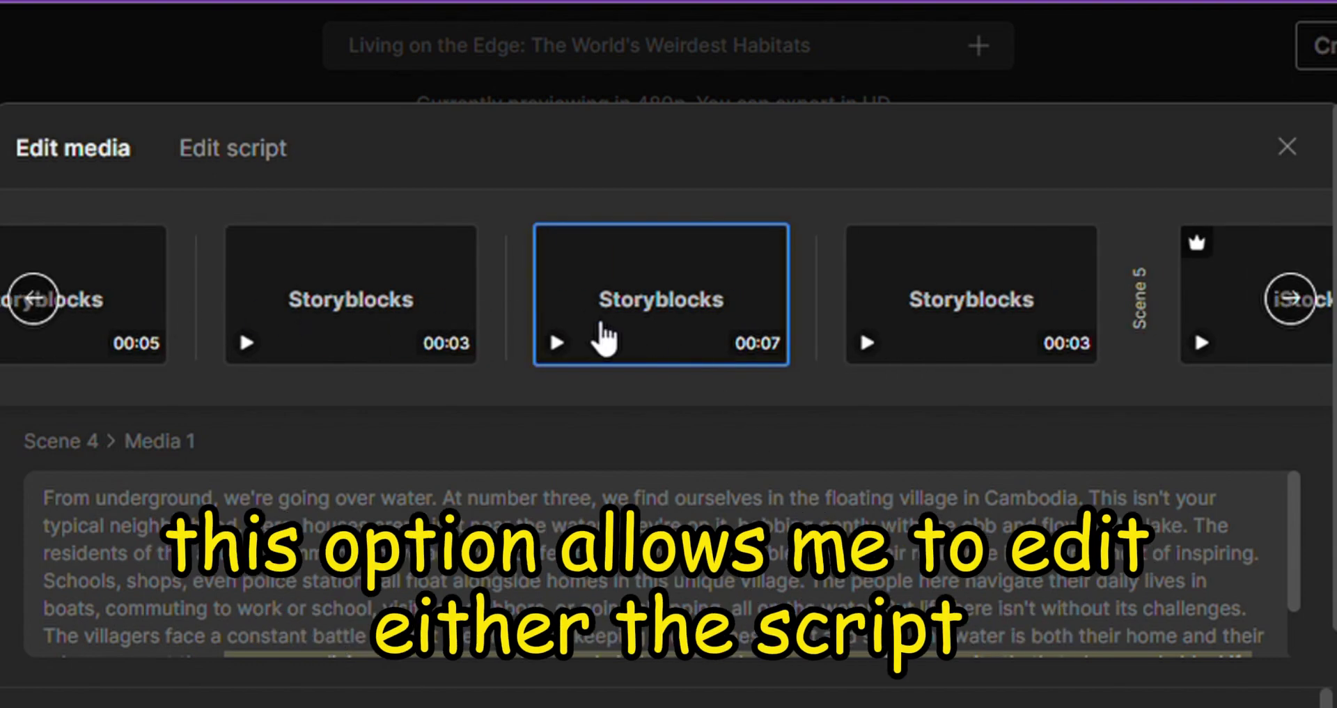
{"action": "scroll", "coordinate": [699, 383], "scroll_direction": "down", "scroll_amount": 5}
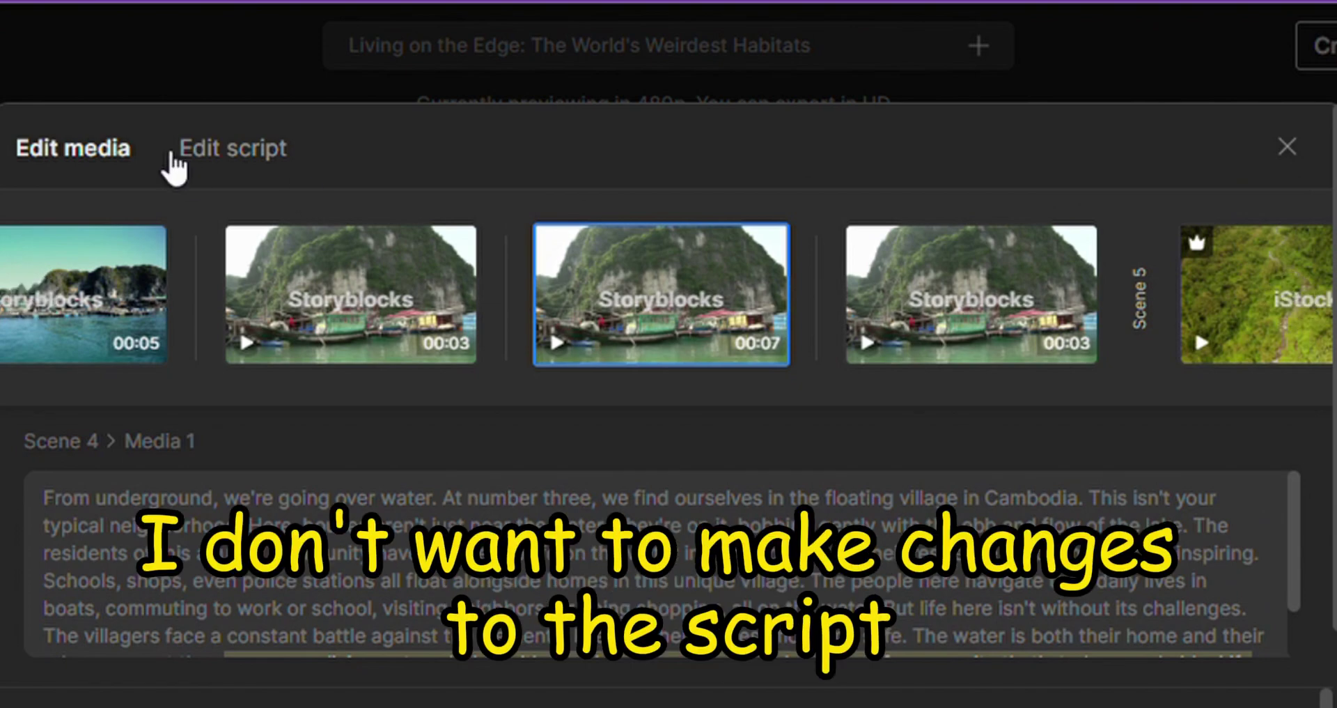
{"action": "left_click", "coordinate": [242, 157]}
{"action": "left_click", "coordinate": [74, 148]}
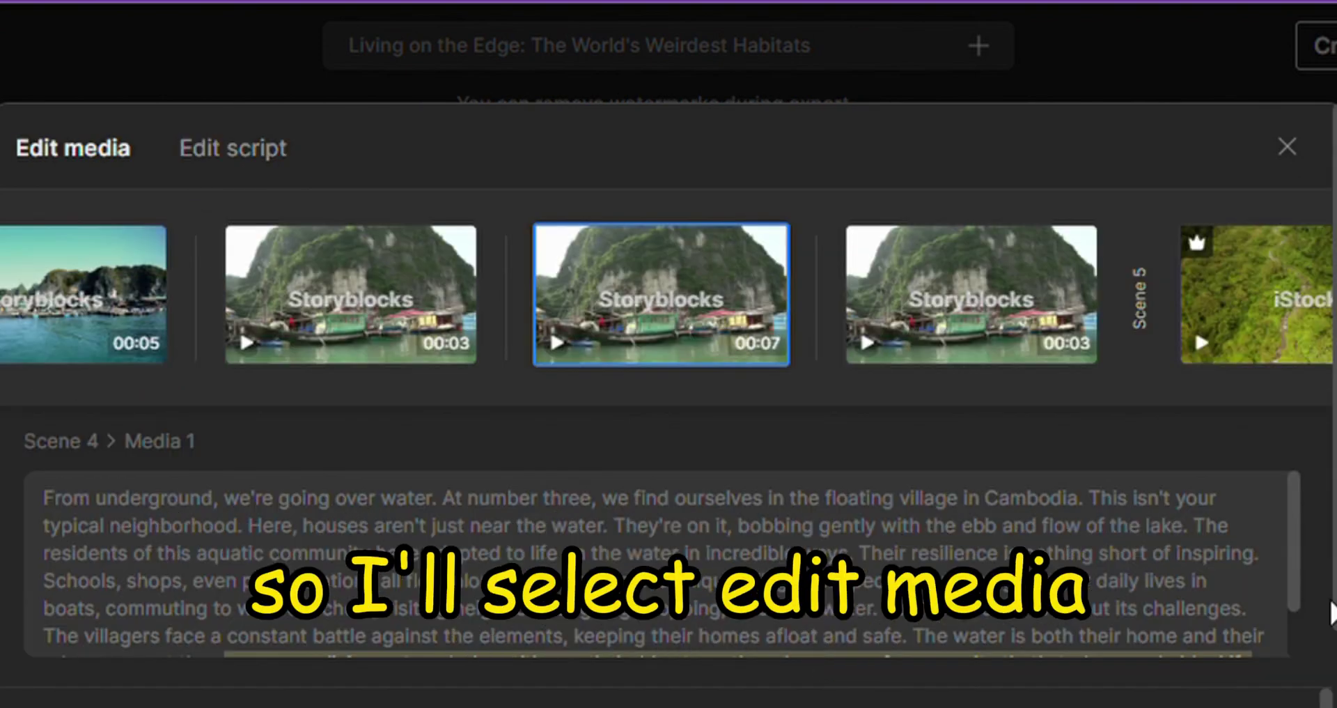
{"action": "scroll", "coordinate": [1053, 493], "scroll_direction": "down", "scroll_amount": 3}
{"action": "scroll", "coordinate": [1053, 390], "scroll_direction": "down", "scroll_amount": 2}
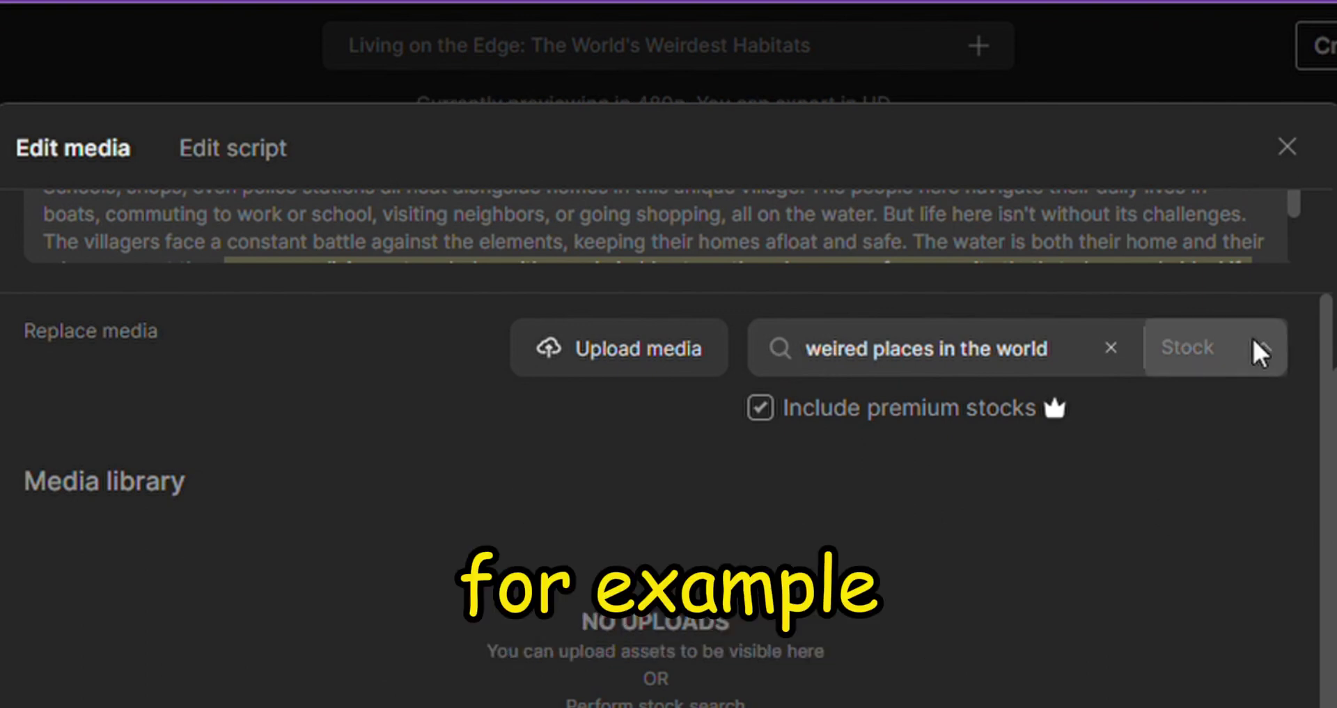
{"action": "left_click", "coordinate": [848, 361]}
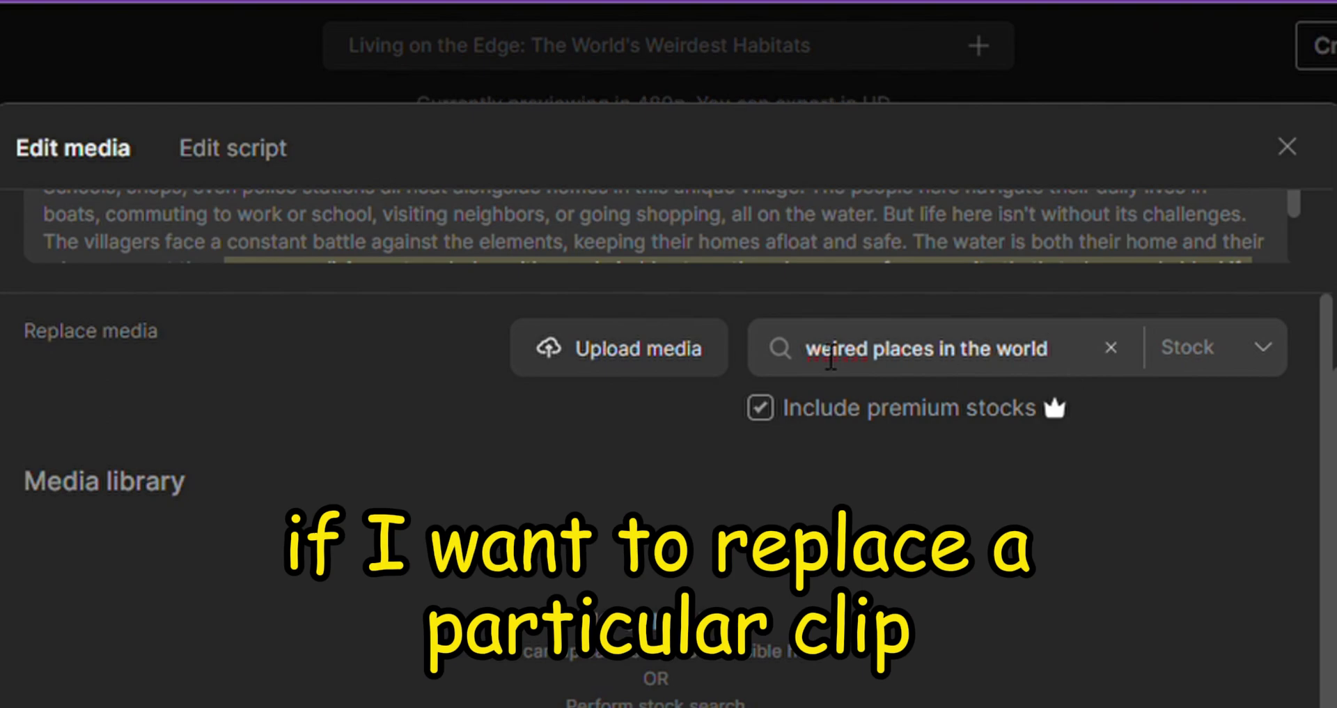
{"action": "type", "text": "weird"}
{"action": "key", "text": "Return"}
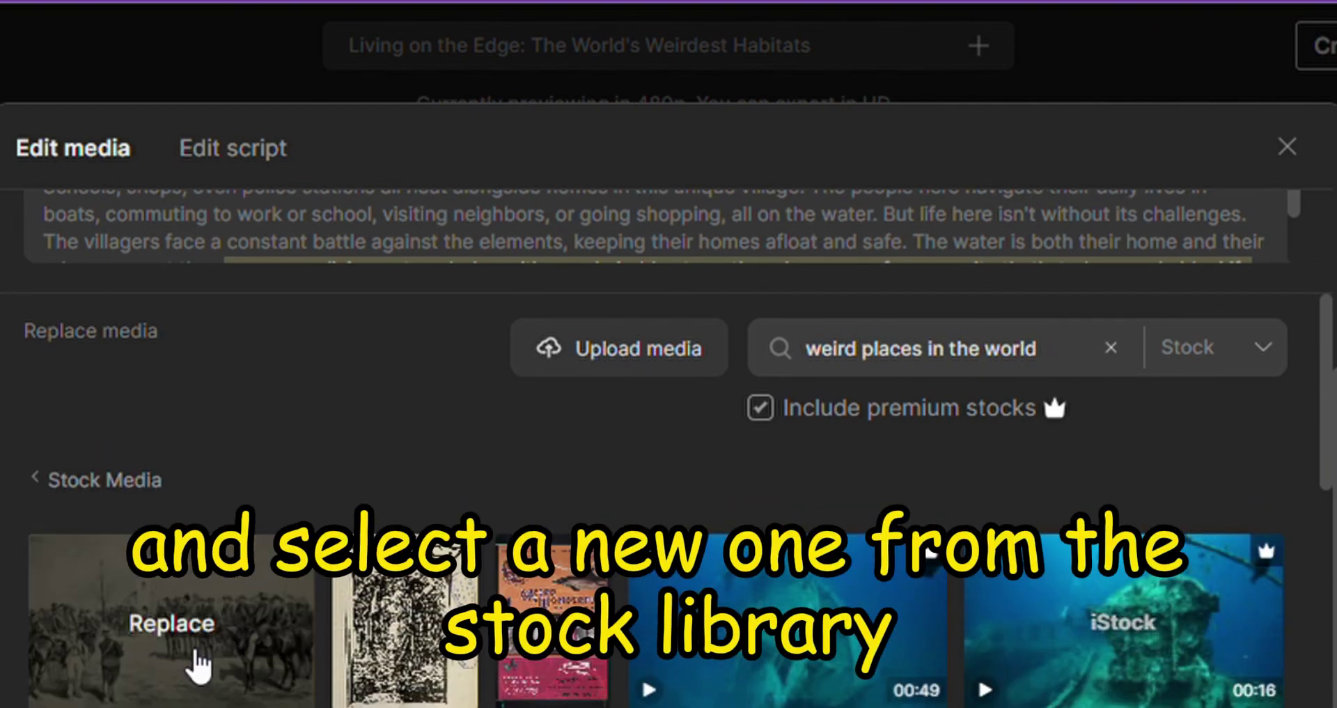
Step: Replace Scene 4's first clip with a chosen stock result
{"action": "left_click", "coordinate": [200, 657]}
{"action": "scroll", "coordinate": [851, 642], "scroll_direction": "down", "scroll_amount": 5}
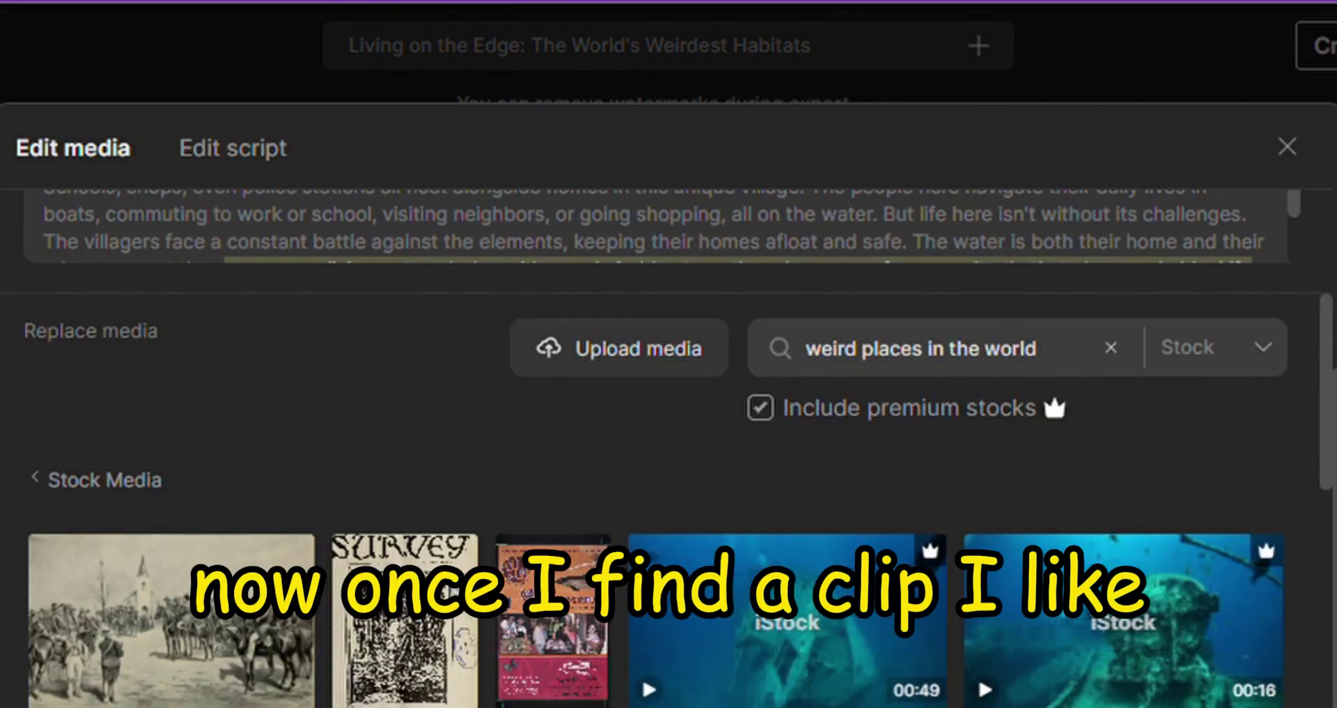
{"action": "left_click", "coordinate": [1218, 630]}
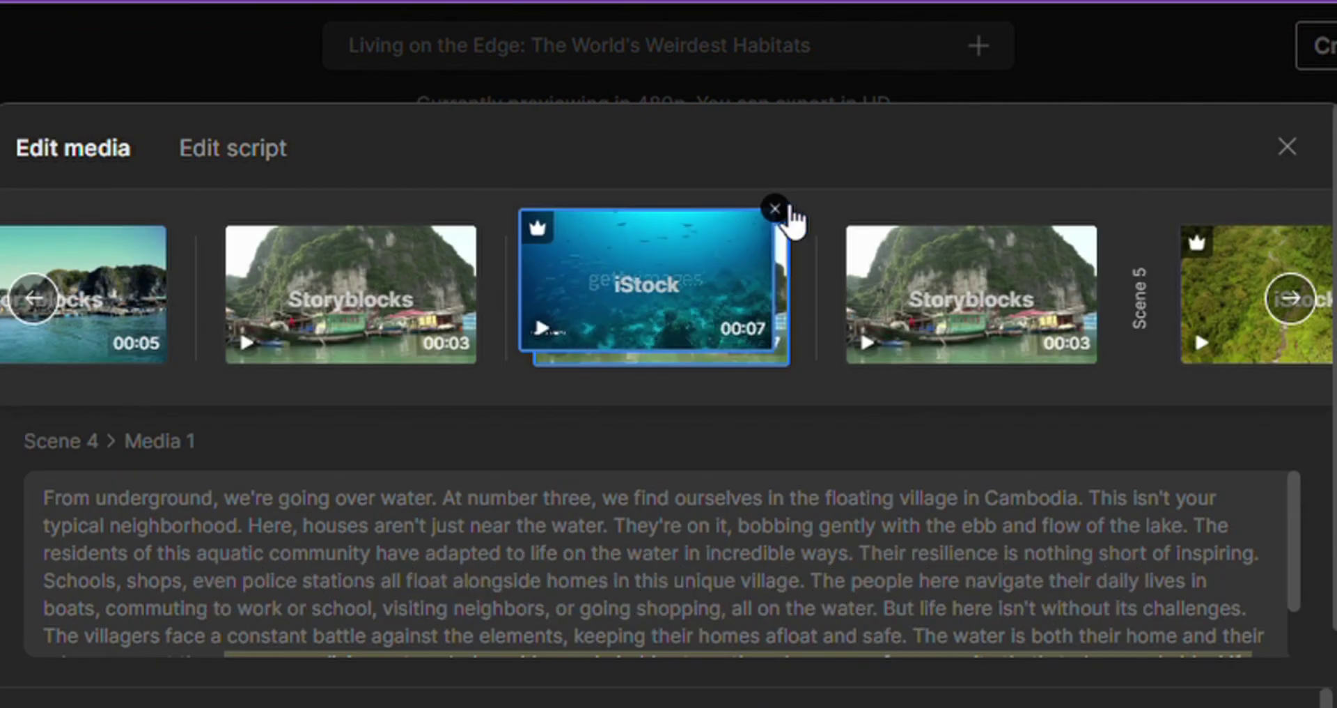
{"action": "scroll", "coordinate": [1053, 390], "scroll_direction": "down", "scroll_amount": 10}
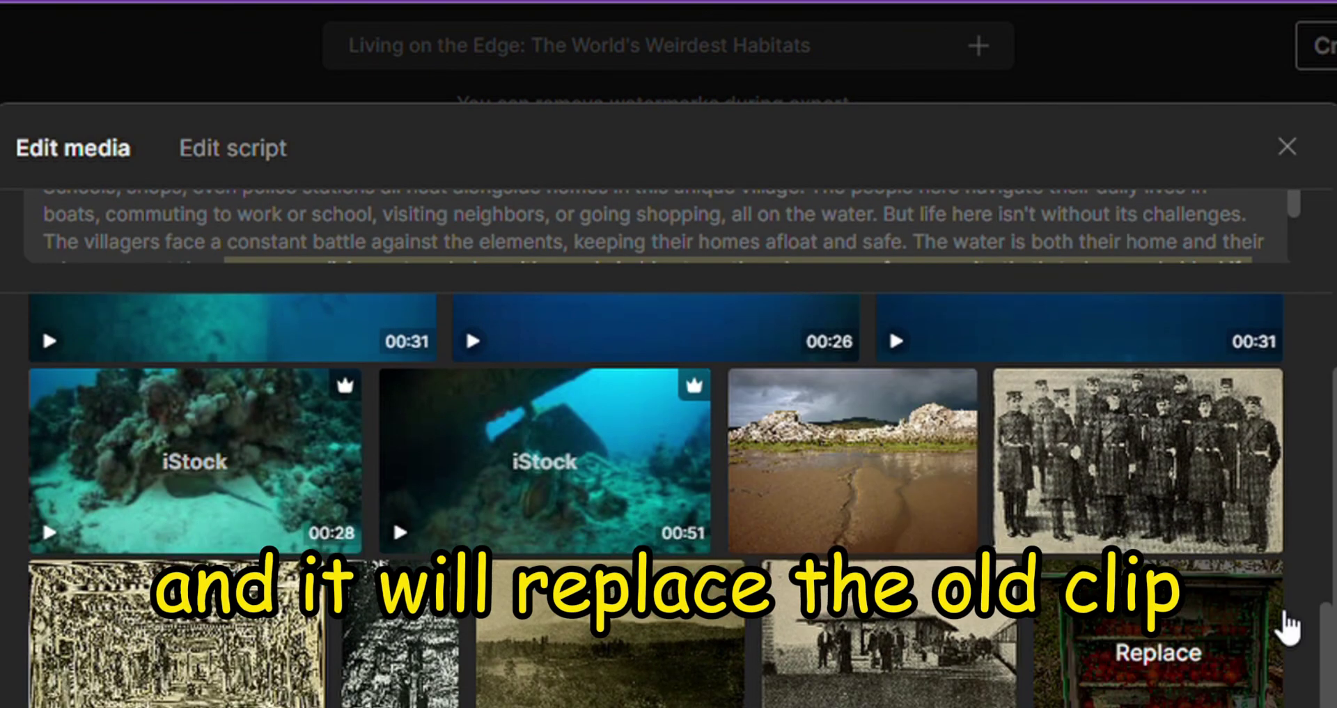
{"action": "left_click", "coordinate": [937, 501]}
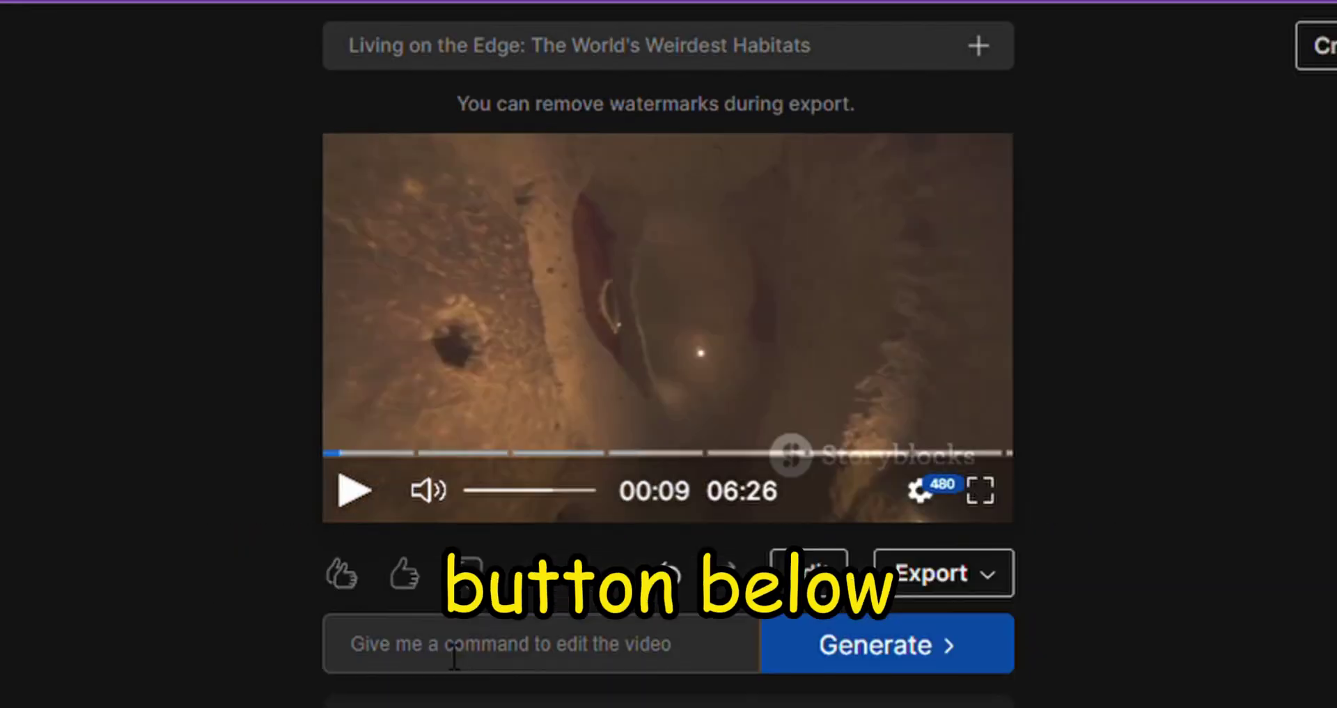
Step: Ask the AI to 'add subtitles' and play the video to check them
{"action": "type", "text": "add subtitles"}
{"action": "left_click", "coordinate": [914, 658]}
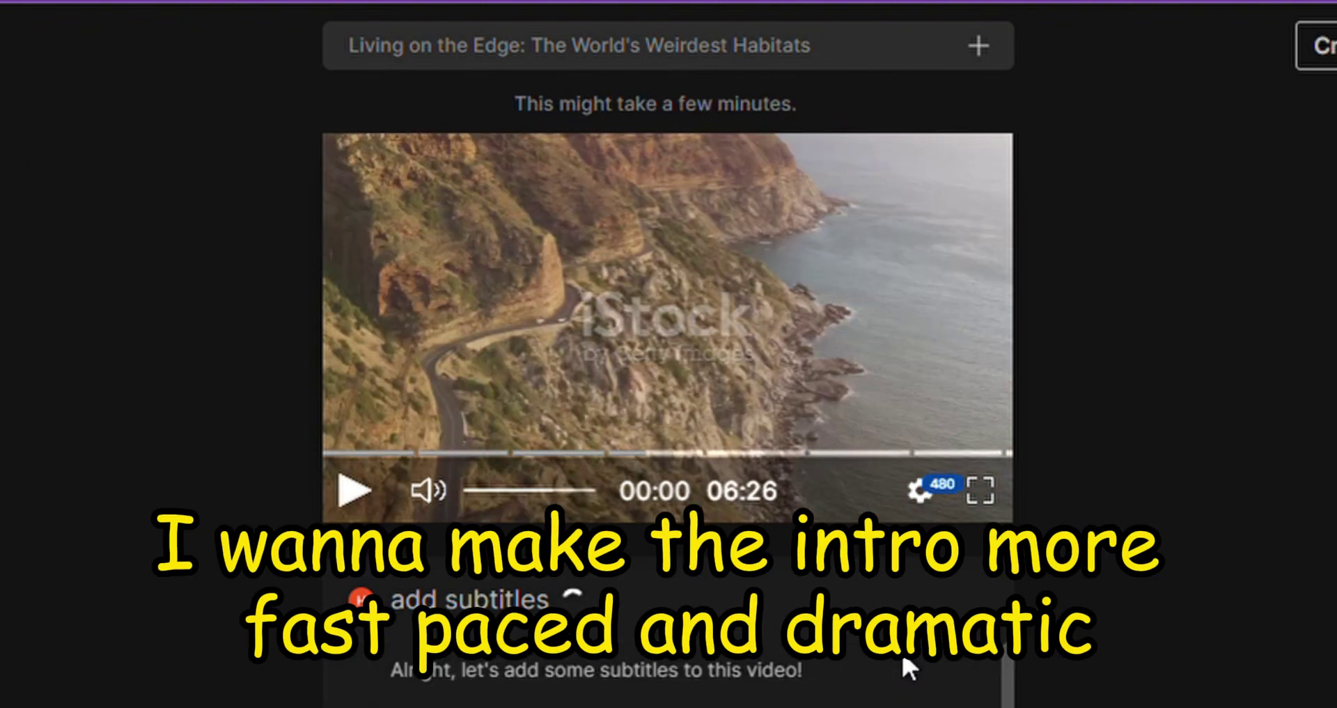
{"action": "left_click", "coordinate": [354, 490]}
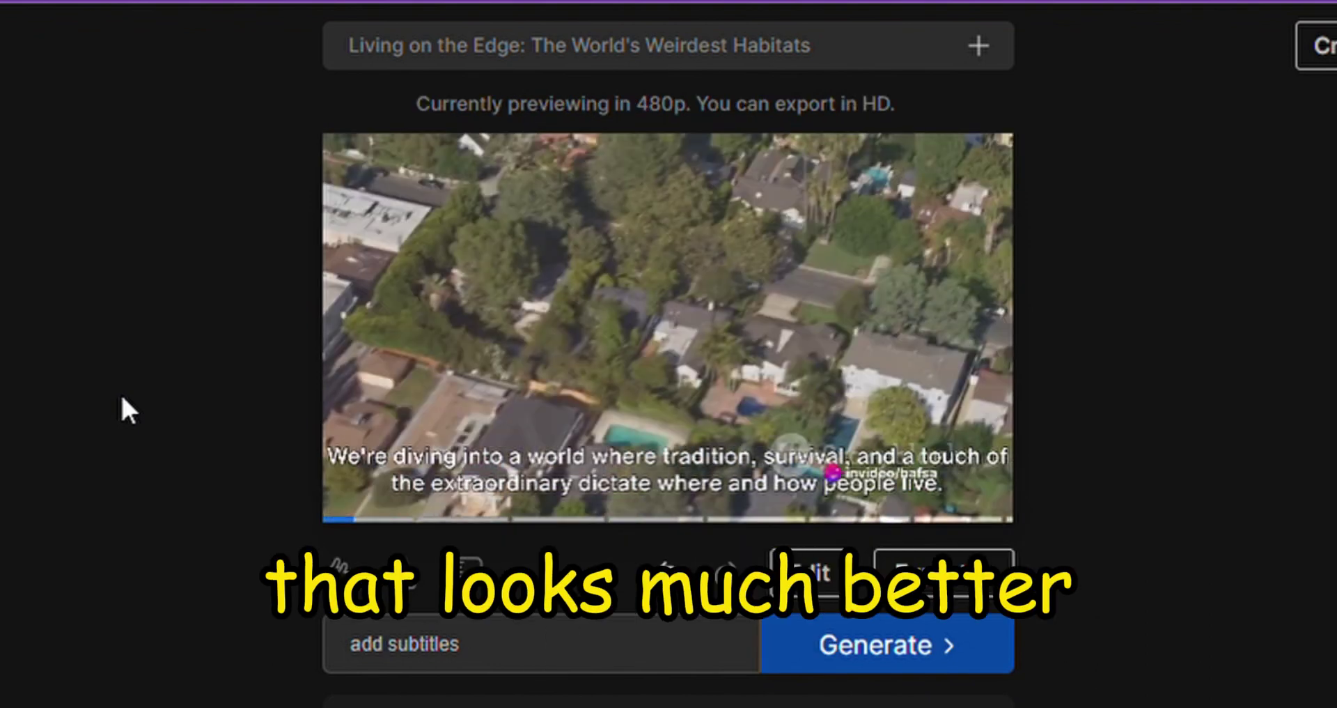
Step: Request 'change voiceover to man' from the AI
{"action": "left_click", "coordinate": [506, 661]}
{"action": "key", "text": "BackSpace"}
{"action": "key", "text": "BackSpace"}
{"action": "key", "text": "BackSpace"}
{"action": "key", "text": "BackSpace"}
{"action": "key", "text": "BackSpace"}
{"action": "key", "text": "BackSpace"}
{"action": "key", "text": "BackSpace"}
{"action": "key", "text": "BackSpace"}
{"action": "key", "text": "BackSpace"}
{"action": "key", "text": "BackSpace"}
{"action": "key", "text": "BackSpace"}
{"action": "key", "text": "BackSpace"}
{"action": "key", "text": "BackSpace"}
{"action": "type", "text": "ch"}
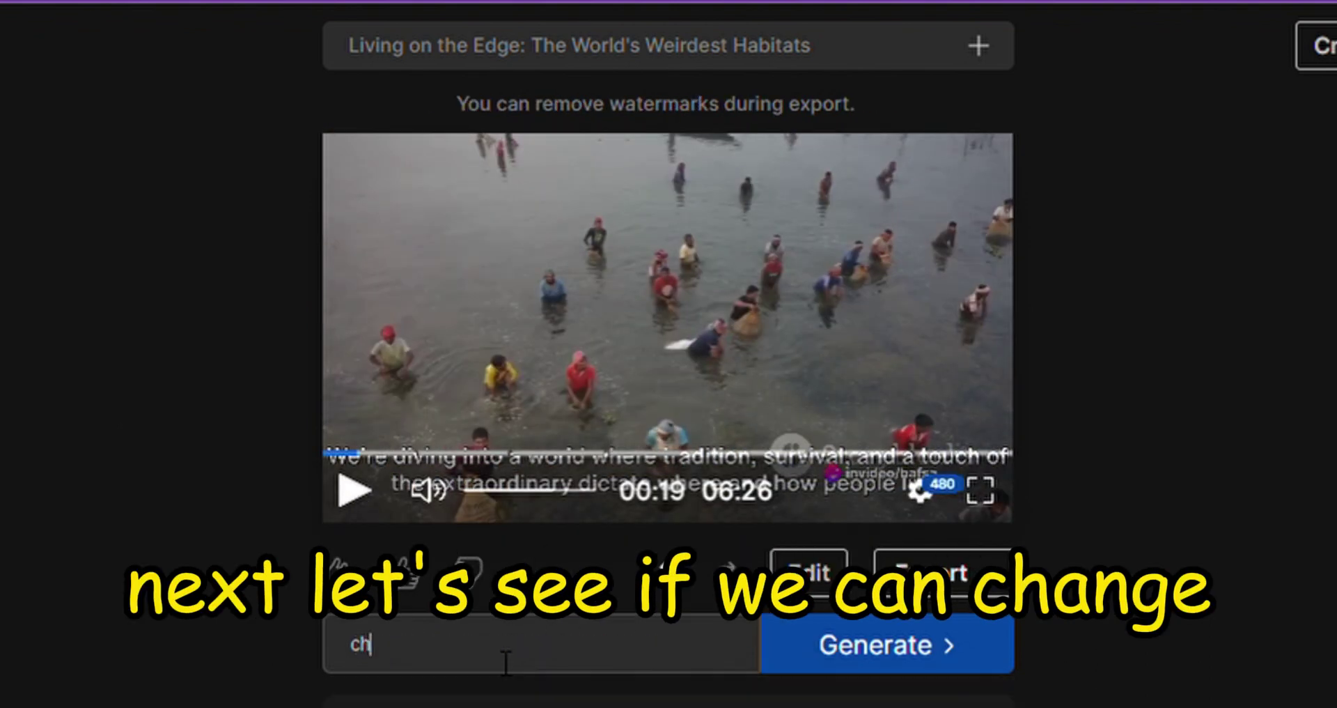
{"action": "type", "text": "ange voiceover to clear"}
{"action": "key", "text": "BackSpace"}
{"action": "key", "text": "BackSpace"}
{"action": "key", "text": "BackSpace"}
{"action": "key", "text": "BackSpace"}
{"action": "key", "text": "BackSpace"}
{"action": "type", "text": "man"}
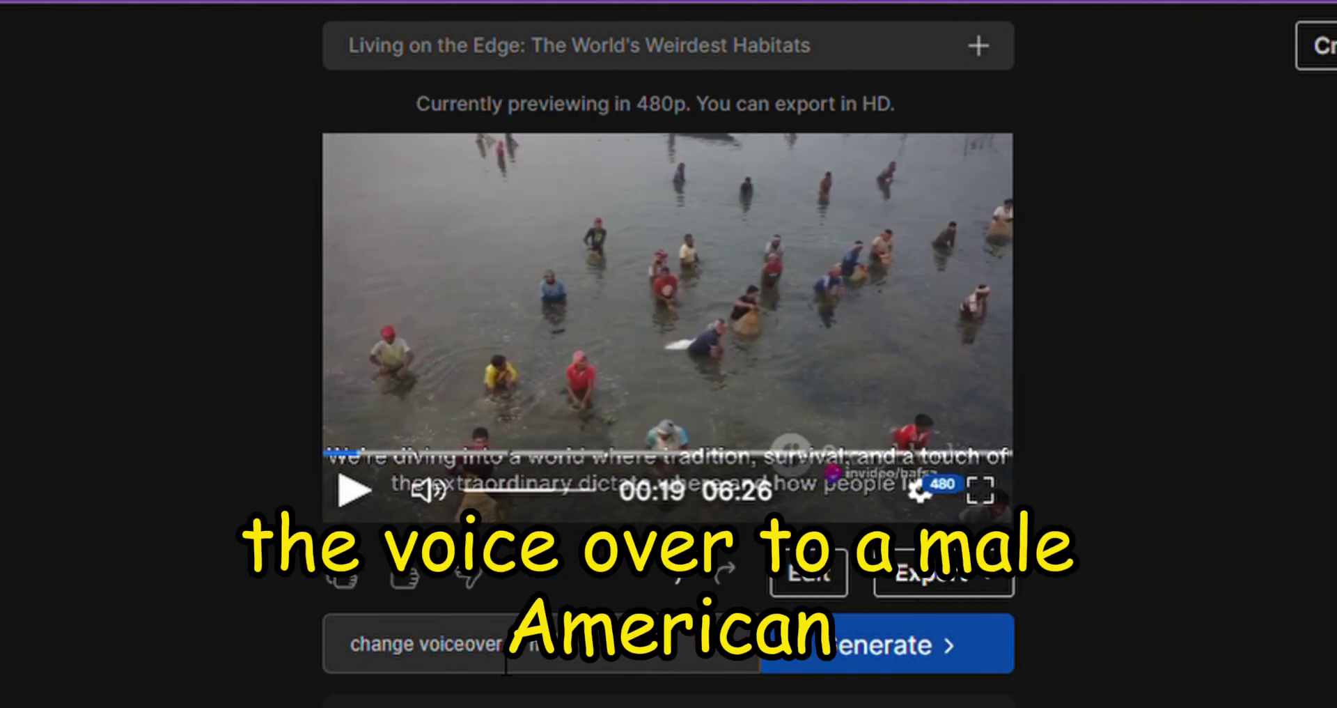
{"action": "left_click", "coordinate": [886, 648]}
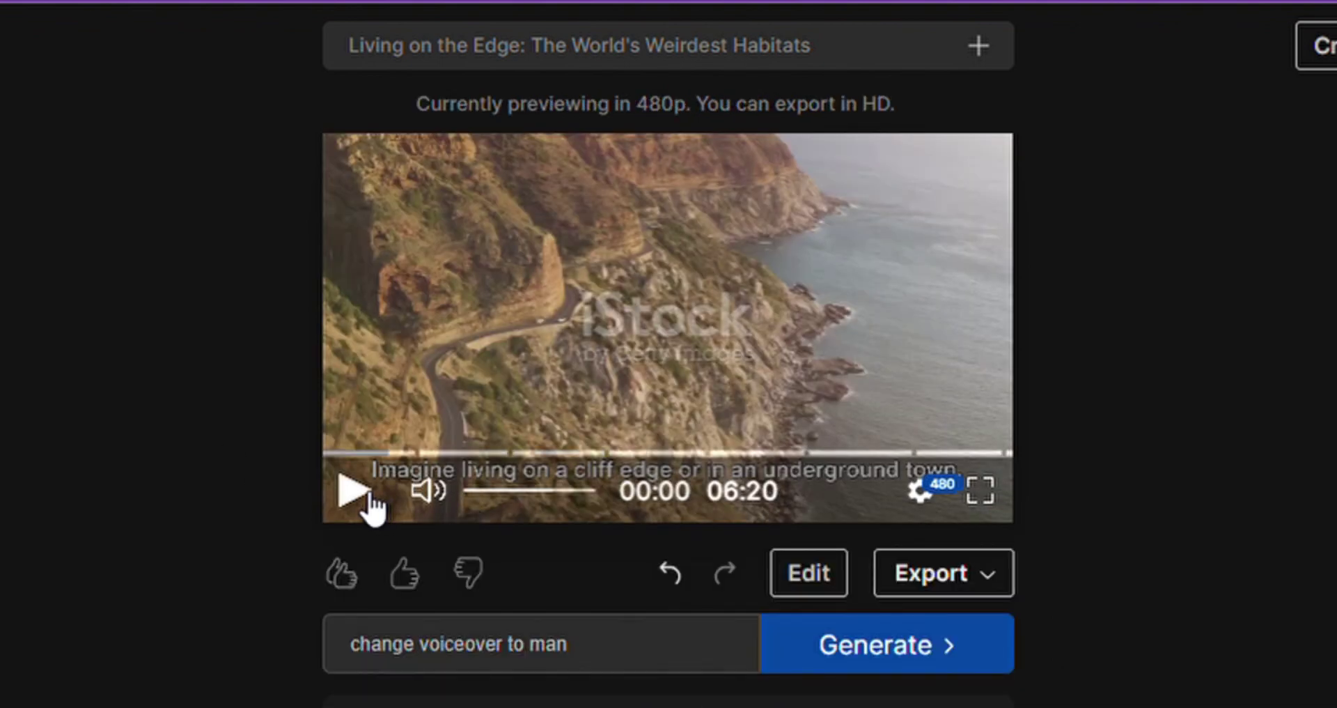
Step: Play the regenerated video to review it
{"action": "left_click", "coordinate": [352, 491]}
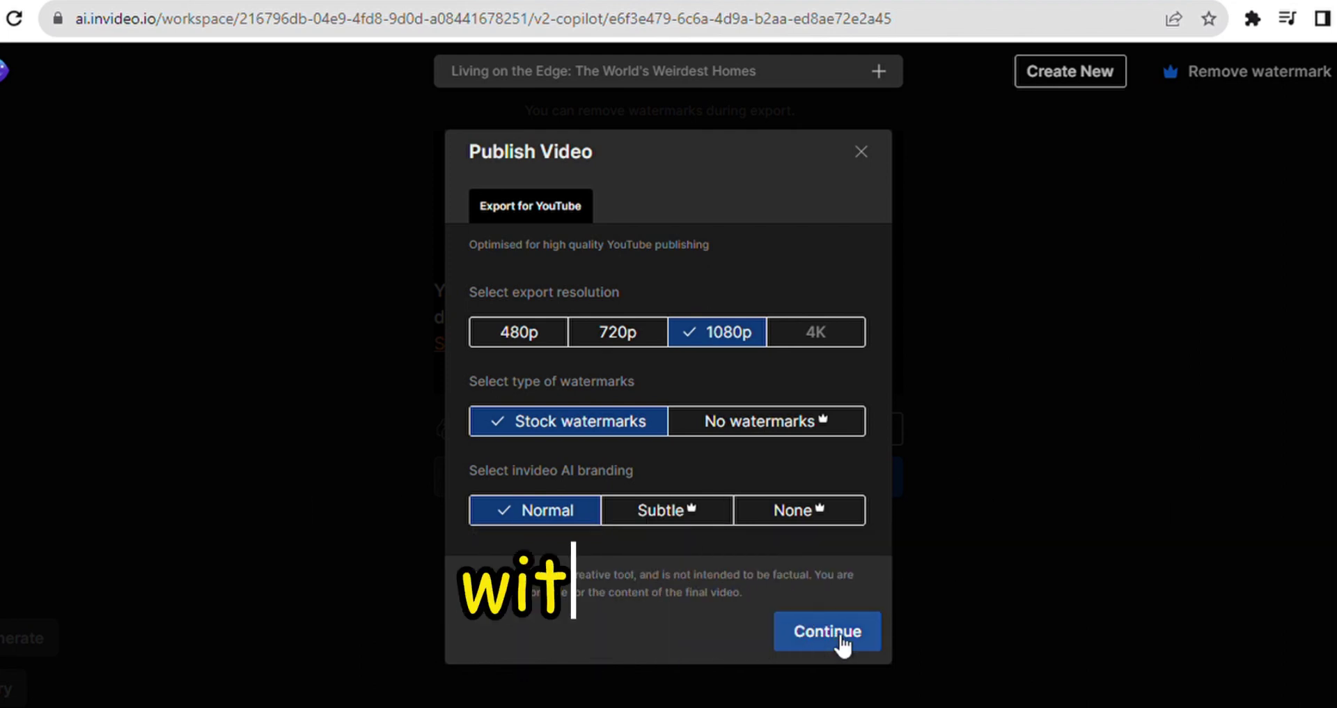
Step: Confirm the 1080p YouTube export and play the finished 7:12 video
{"action": "left_click", "coordinate": [841, 635]}
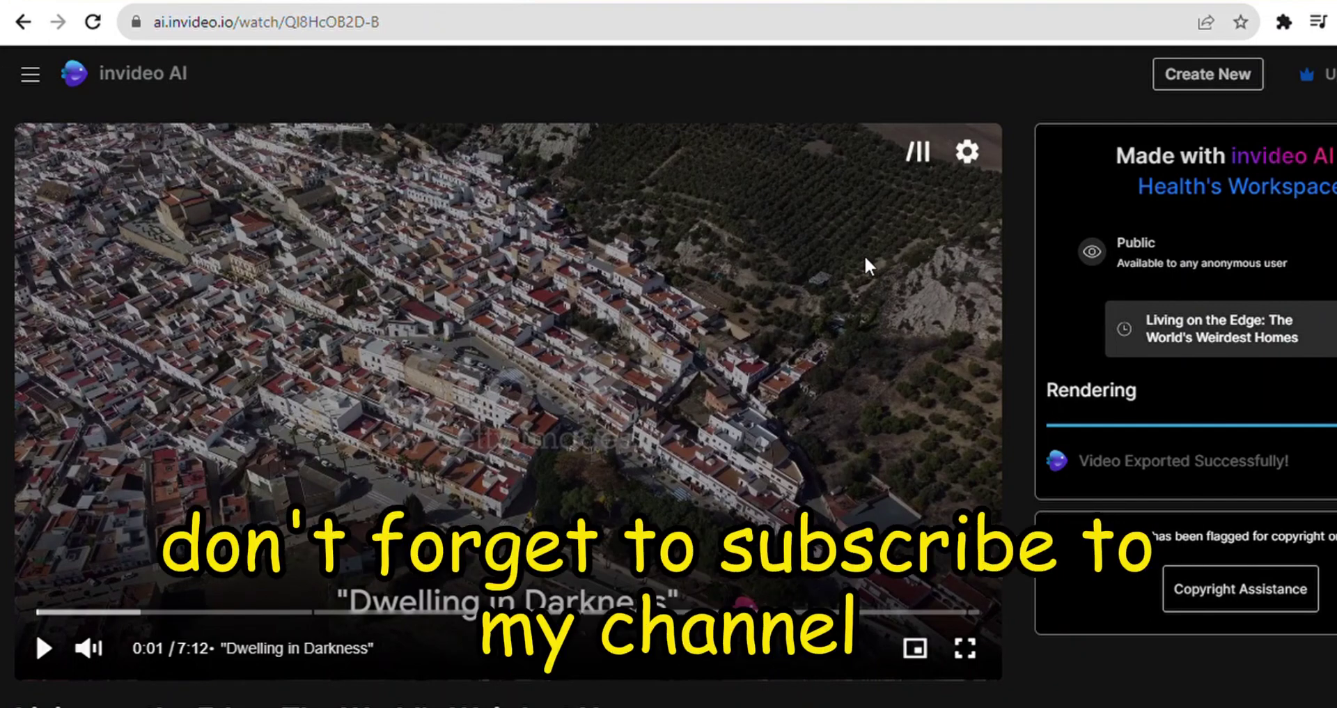
{"action": "left_click", "coordinate": [43, 648]}
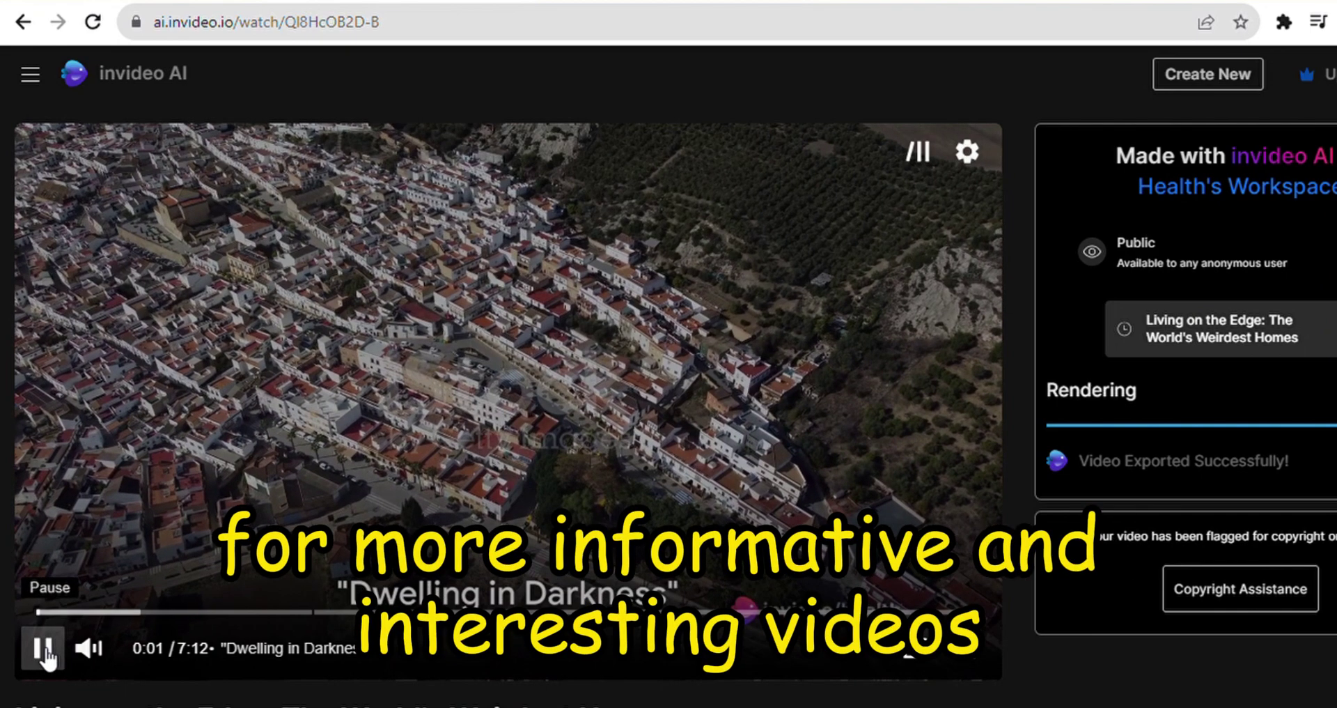